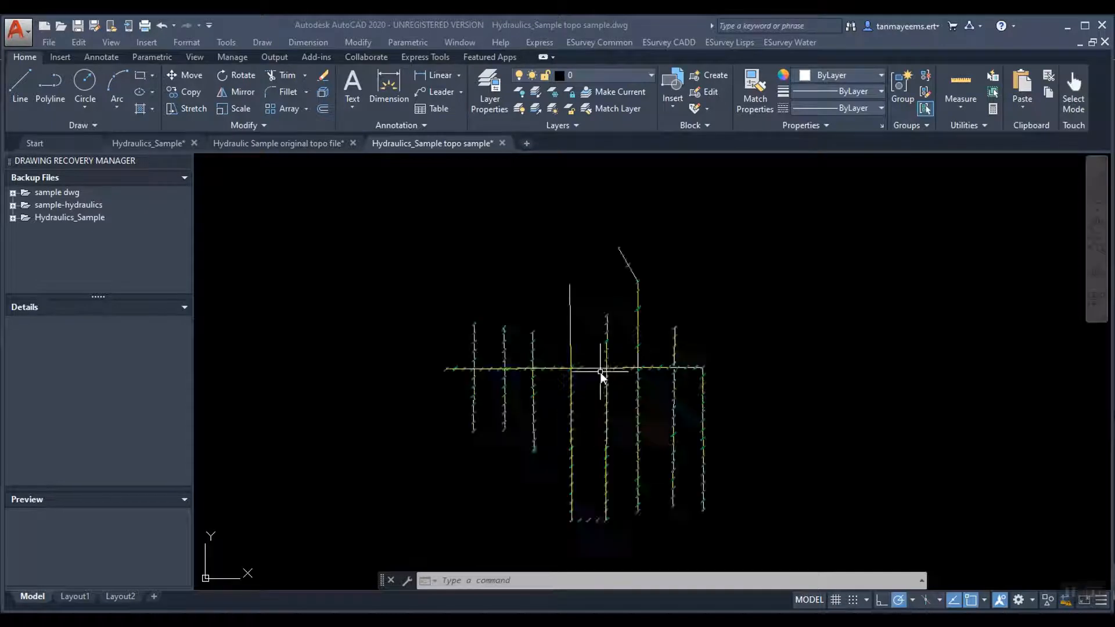
scroll(630, 368, "down", 5)
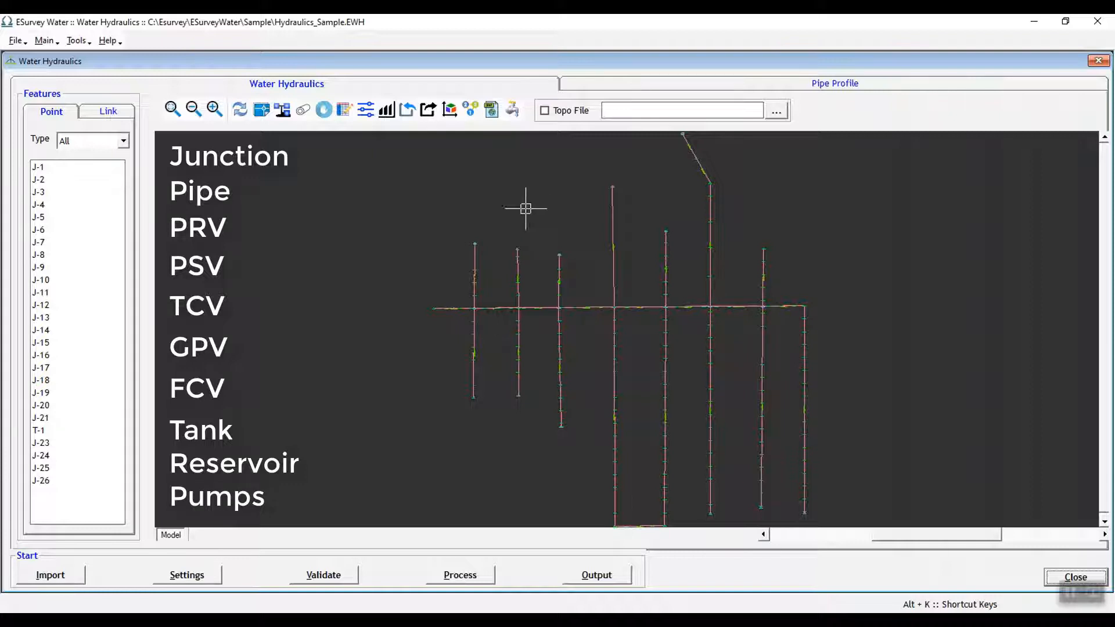
scroll(597, 266, "down", 3)
scroll(630, 264, "up", 3)
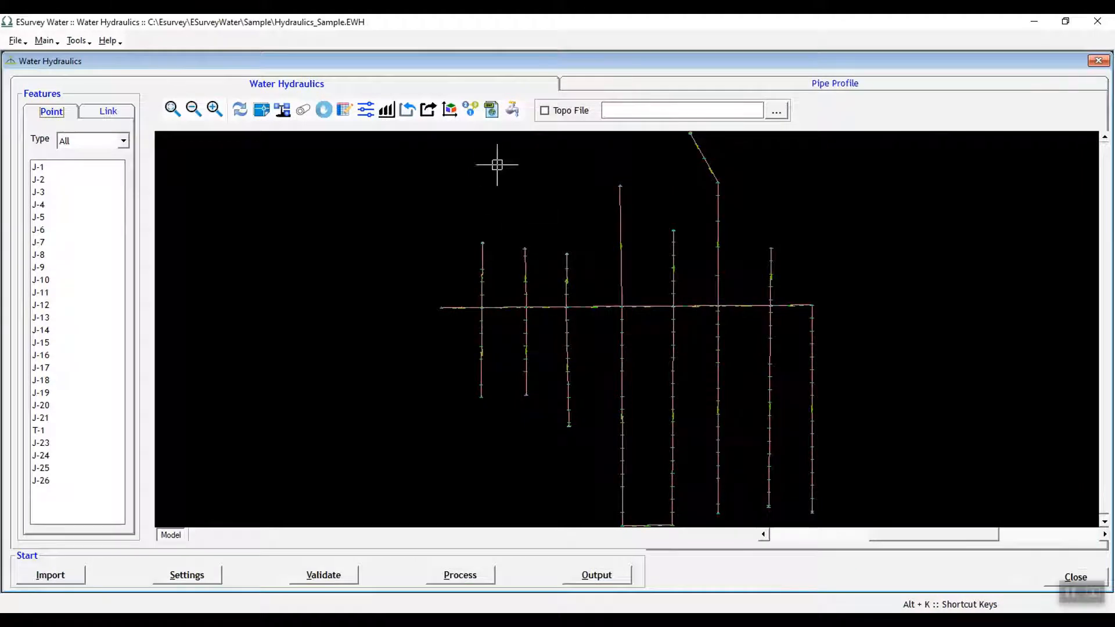
Start a shape import and add NODE.shp and PIPE.shp from the Desktop folder 890 to the file list.
left_click(492, 111)
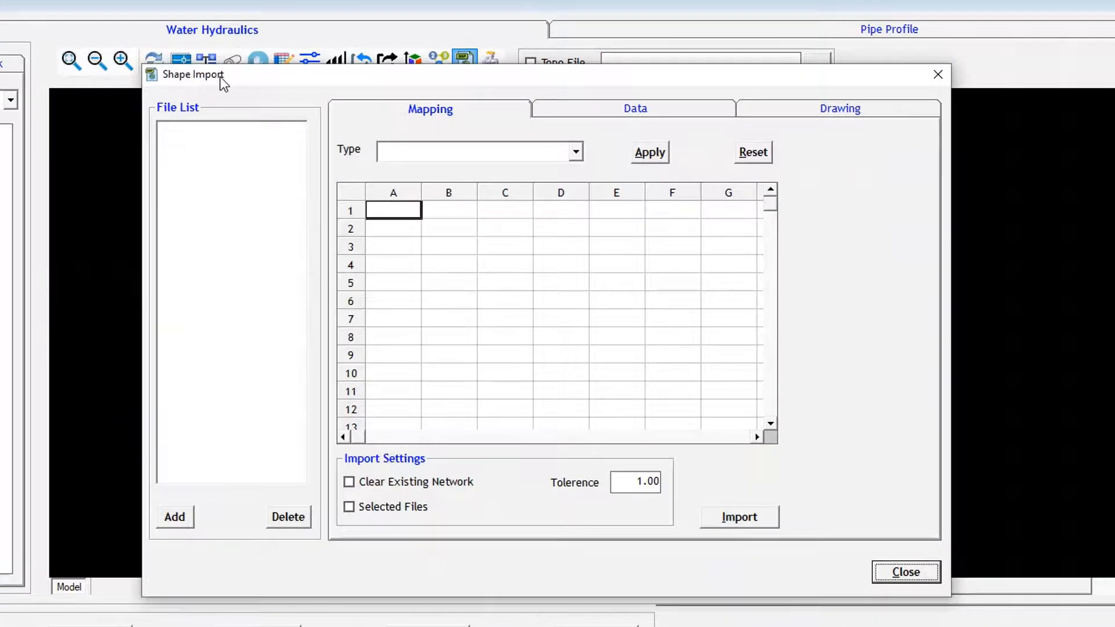
left_click(175, 519)
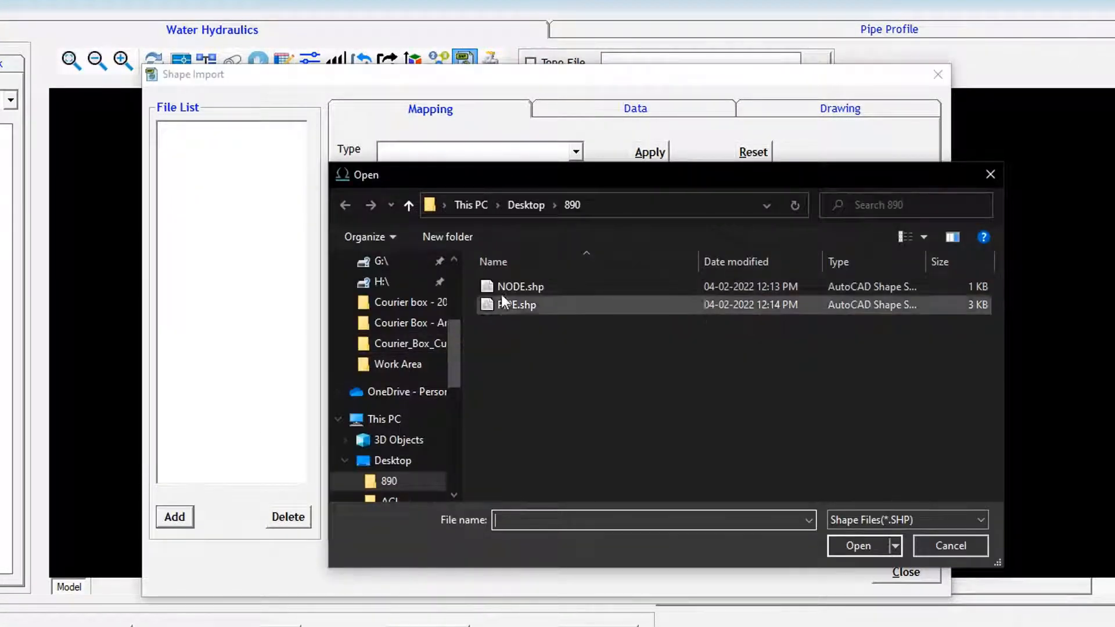
left_click(504, 287)
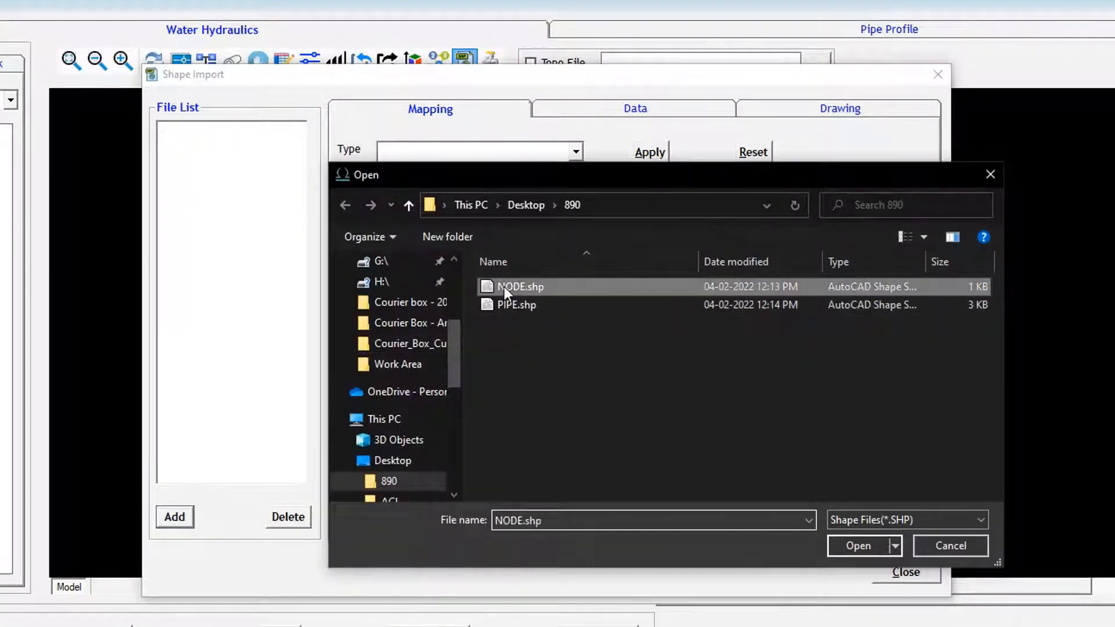
left_click(852, 541)
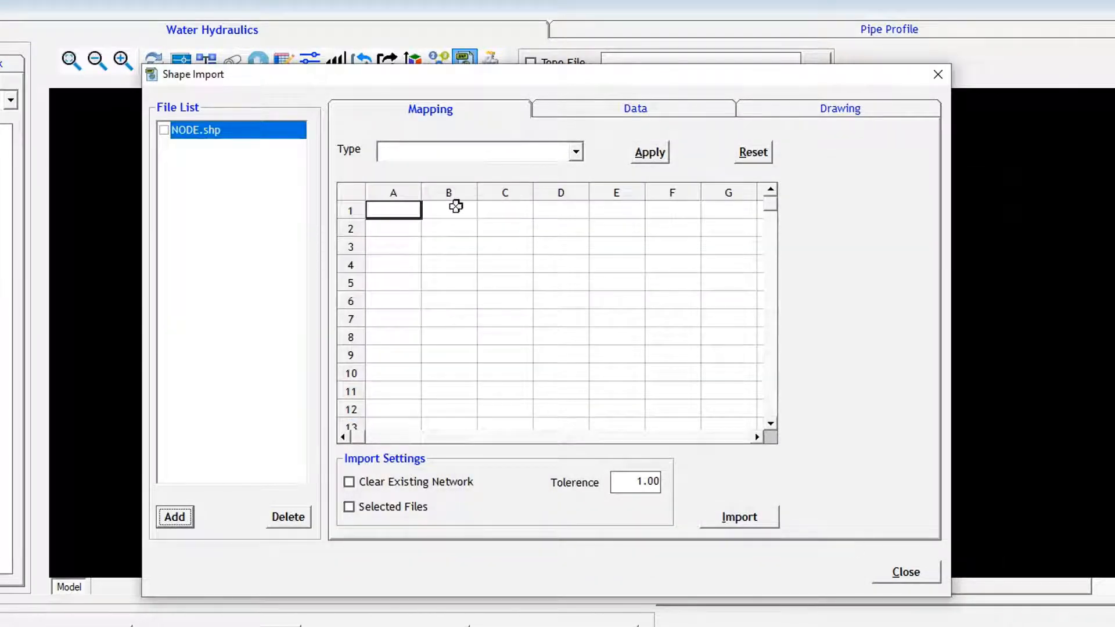
left_click(185, 518)
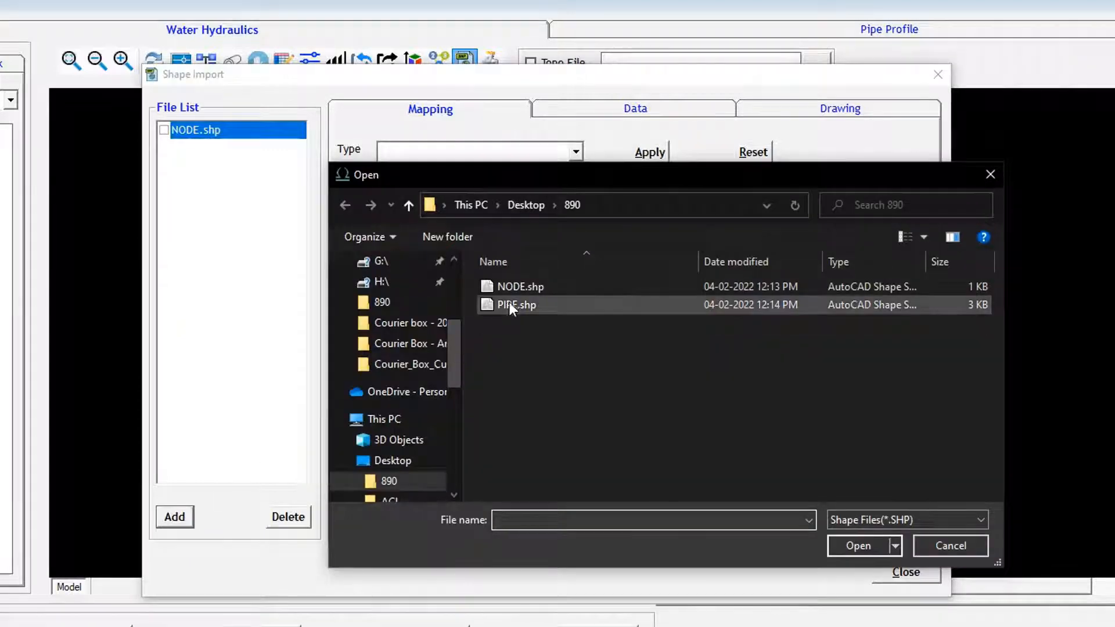
left_click(510, 302)
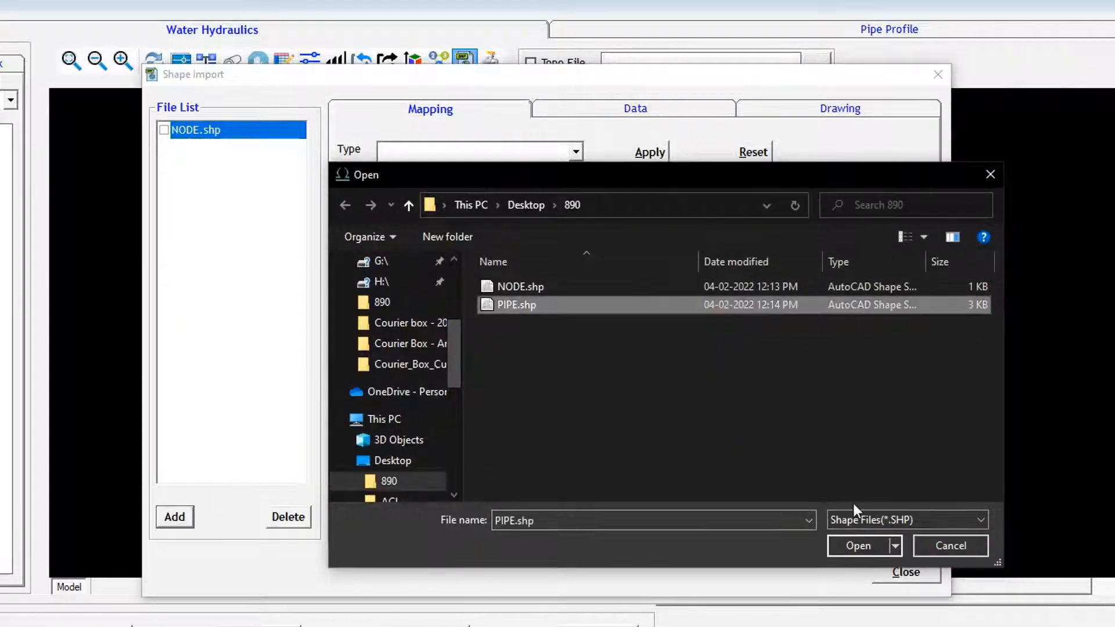
left_click(859, 545)
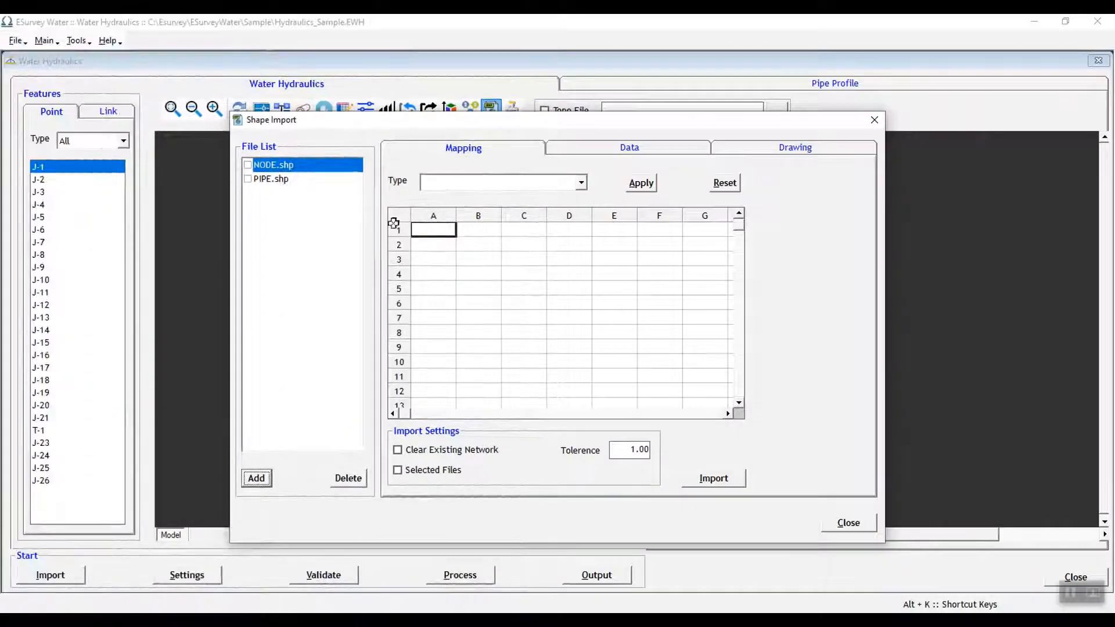
Include NODE.shp in the import and apply the Junctions type to it.
left_click(249, 164)
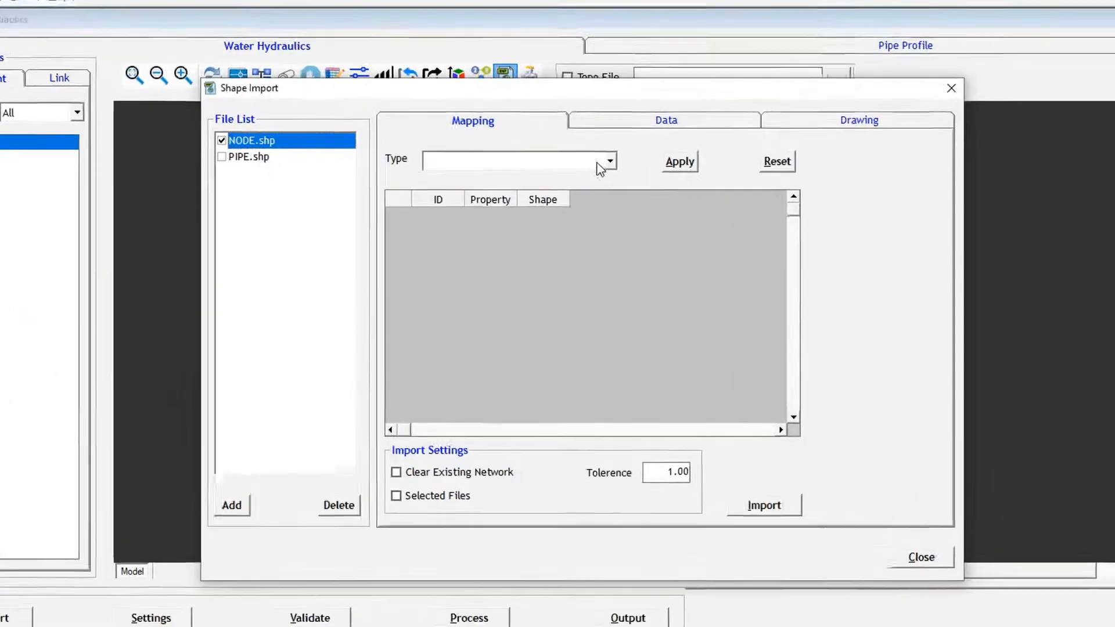
left_click(581, 183)
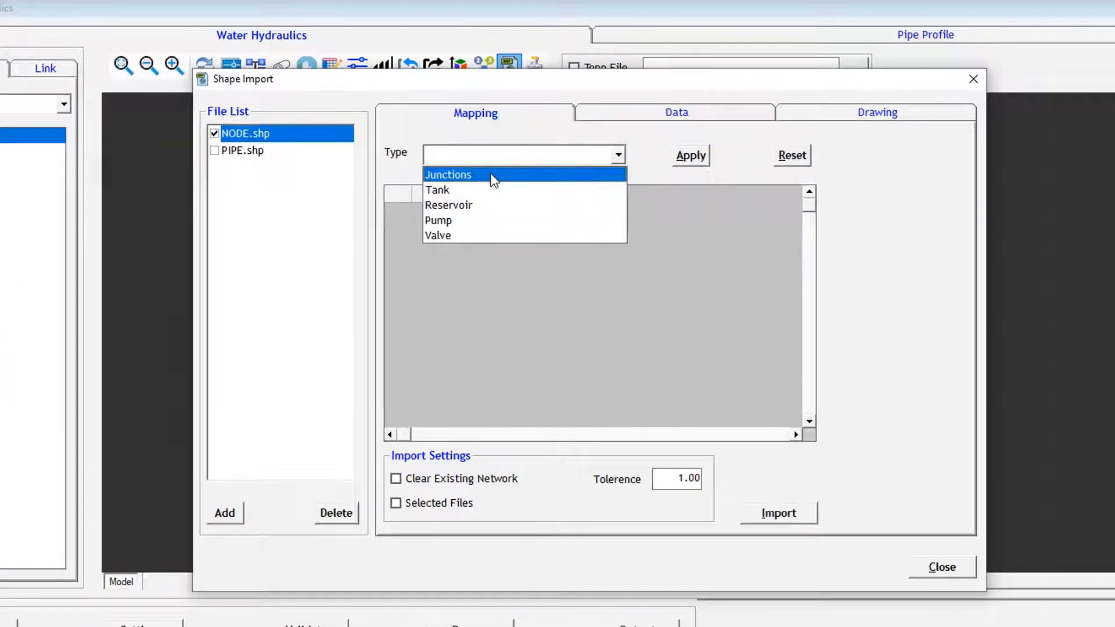
left_click(527, 175)
left_click(694, 155)
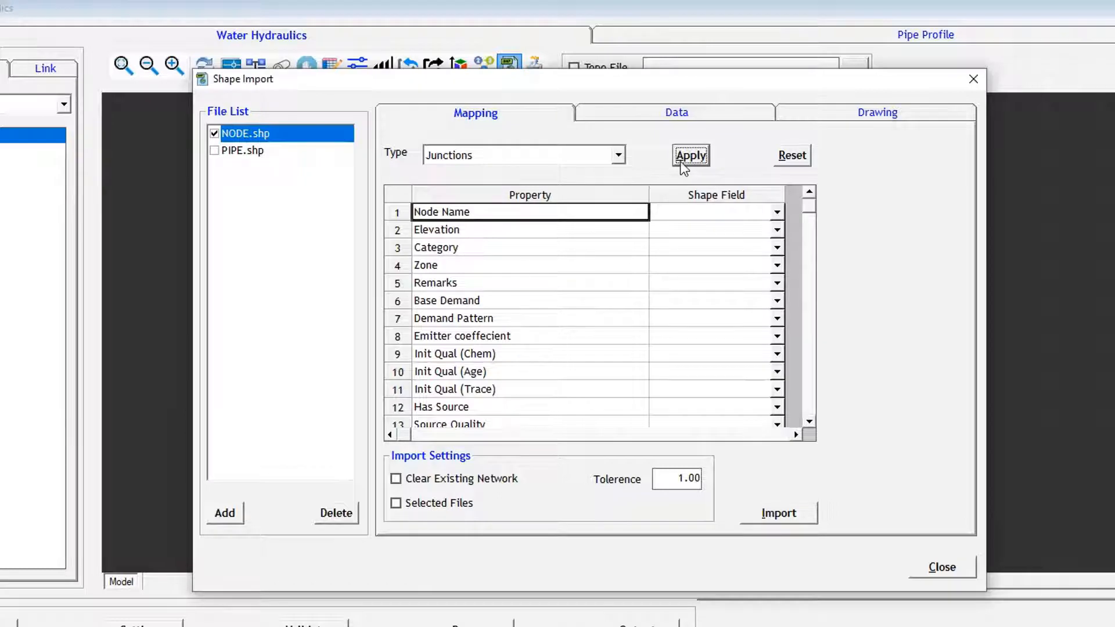
scroll(517, 248, "down", 1)
scroll(519, 252, "up", 1)
Map junction Elevation to ZPOS, Category to CATEGORY, Base Demand to DEMD and Demand Pattern to DEMD_PAT, and enable the Selected Files import setting.
left_click(472, 231)
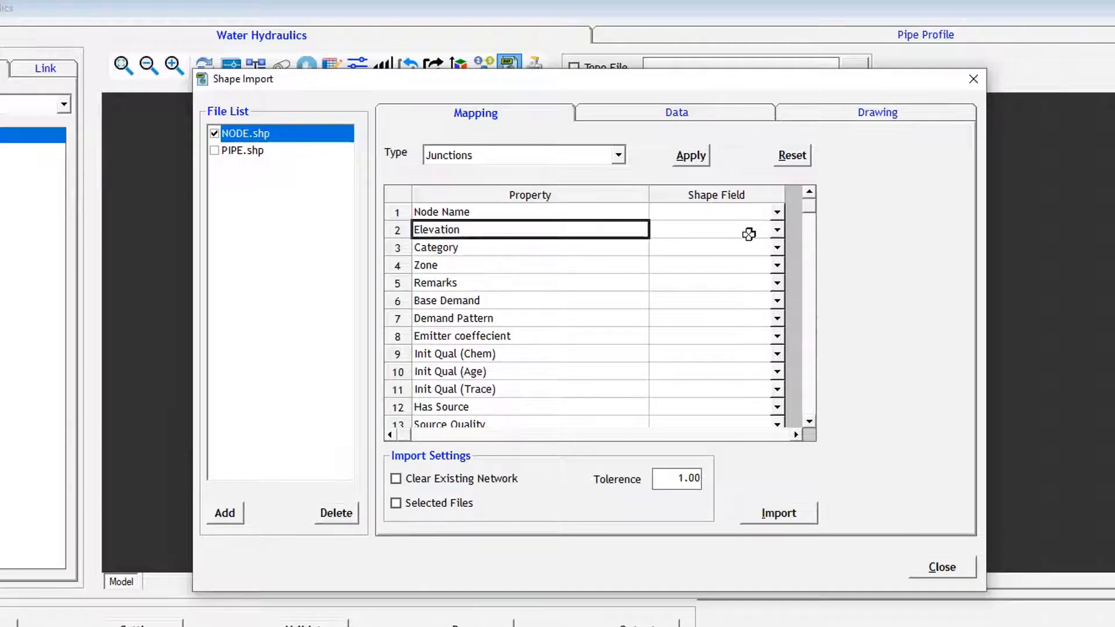
left_click(777, 231)
scroll(700, 285, "down", 5)
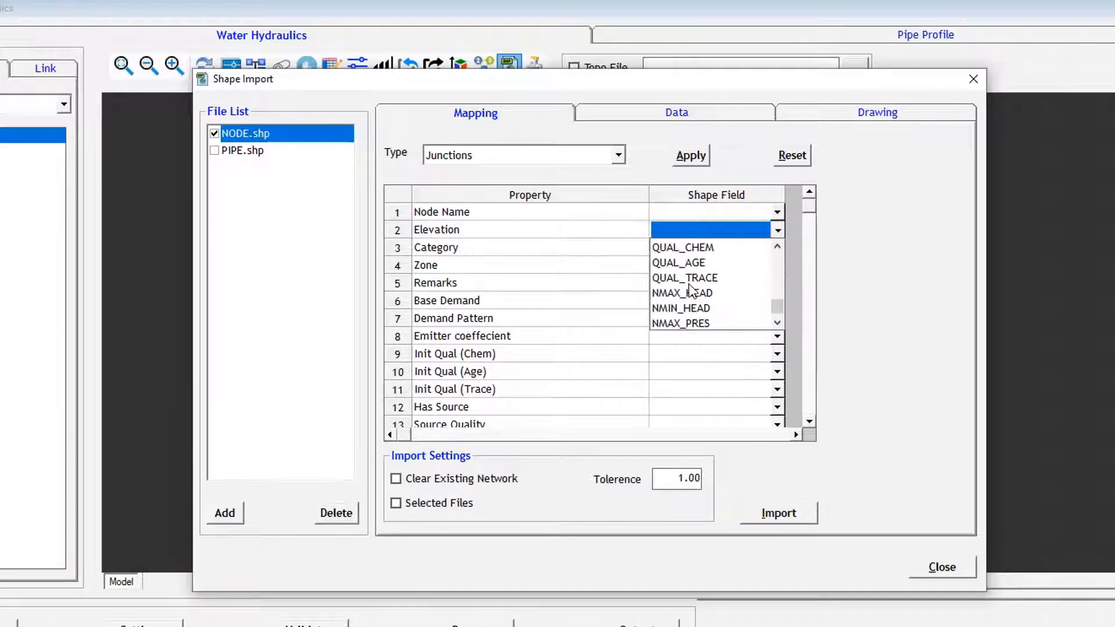
scroll(691, 294, "up", 10)
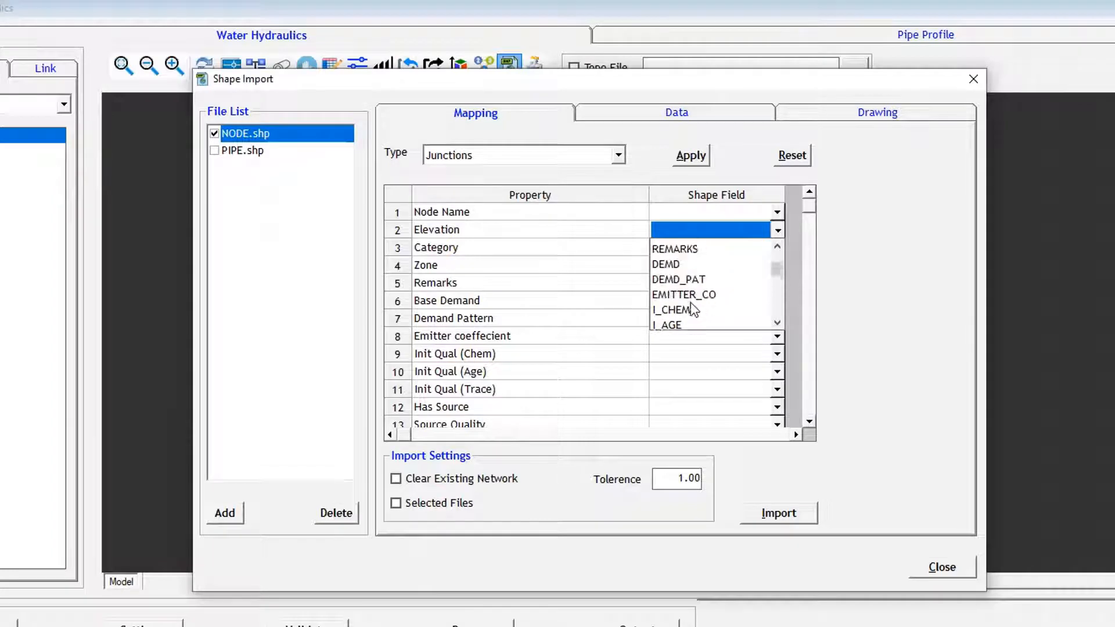
left_click(778, 231)
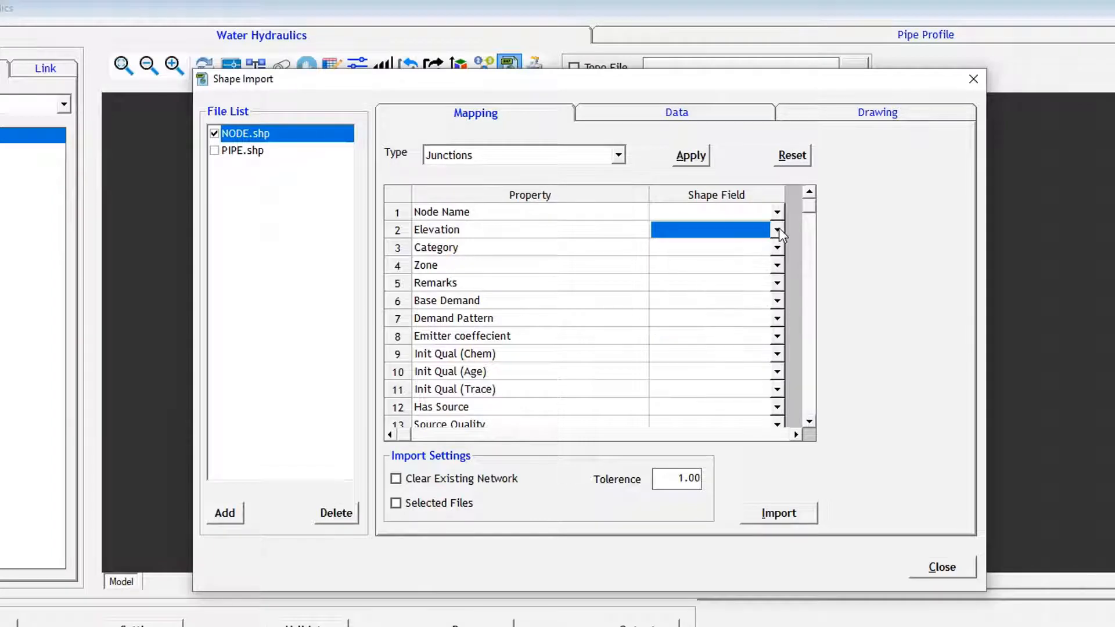
left_click(674, 113)
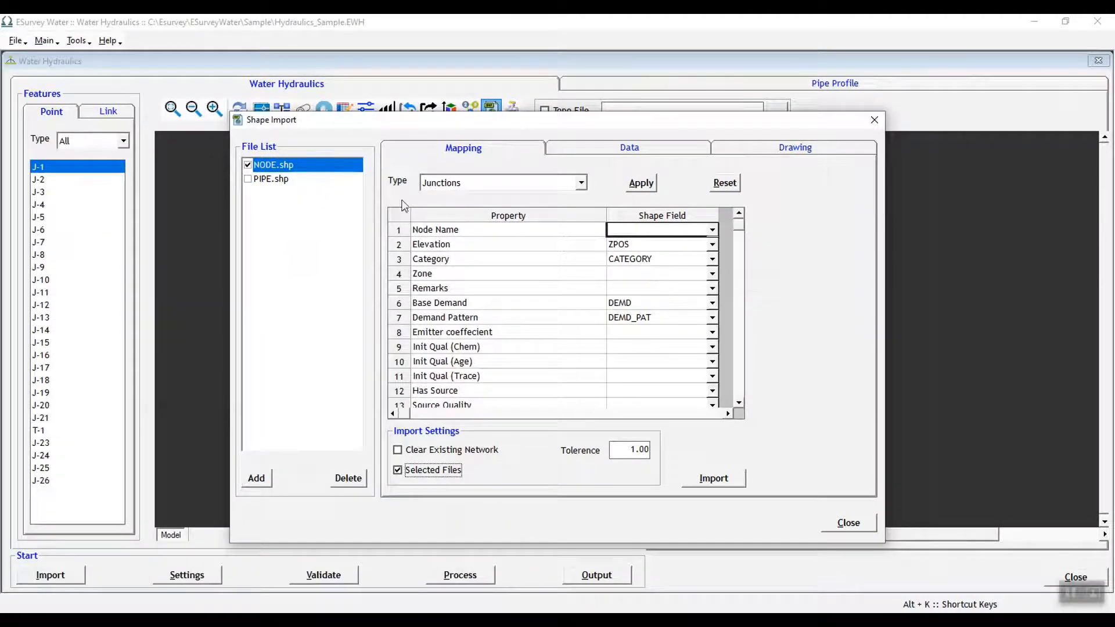
Include PIPE.shp in the import and apply the Pipe type to it.
left_click(271, 180)
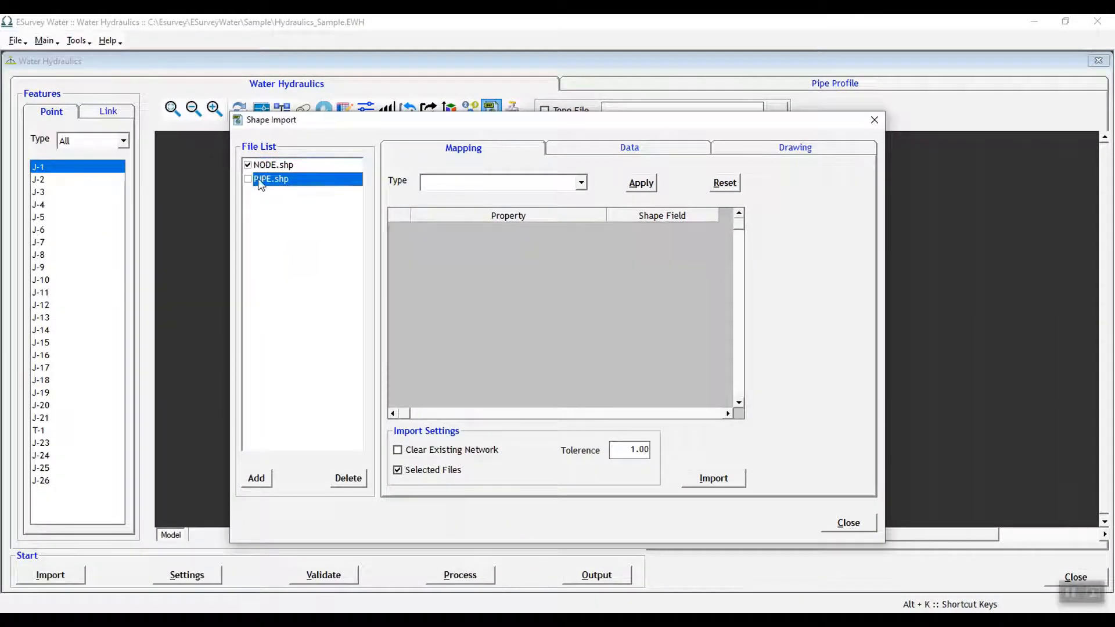
left_click(579, 184)
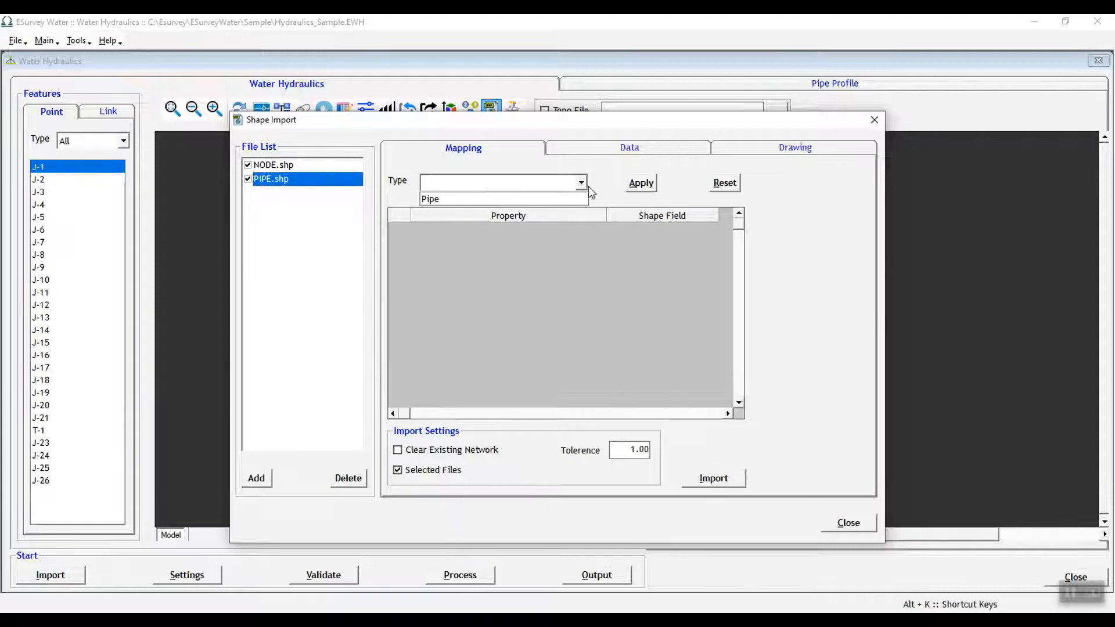
left_click(446, 199)
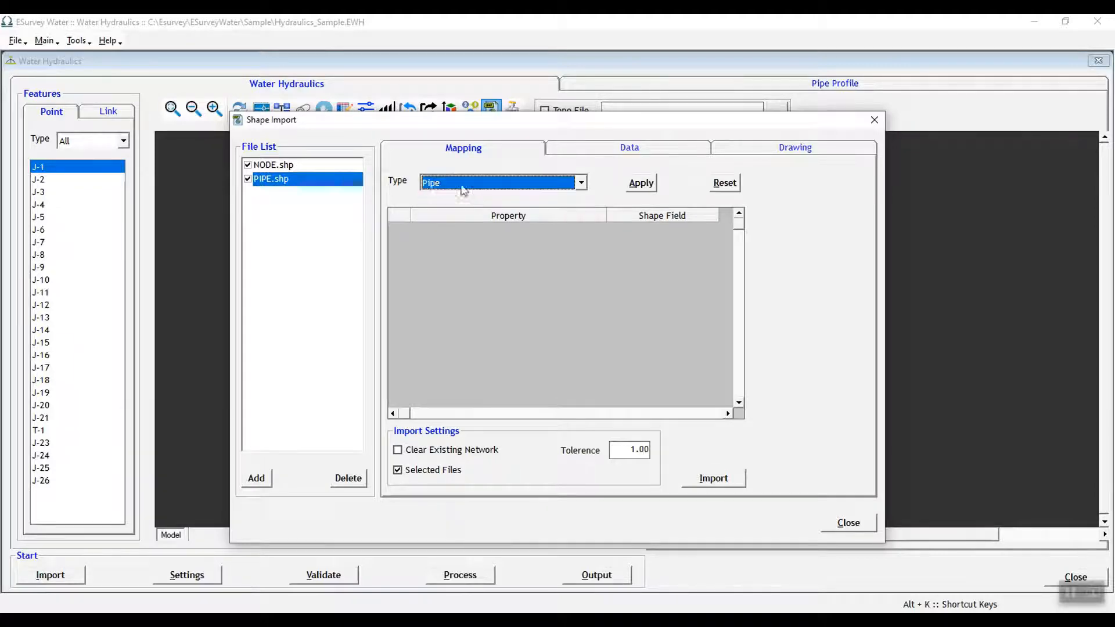
left_click(627, 186)
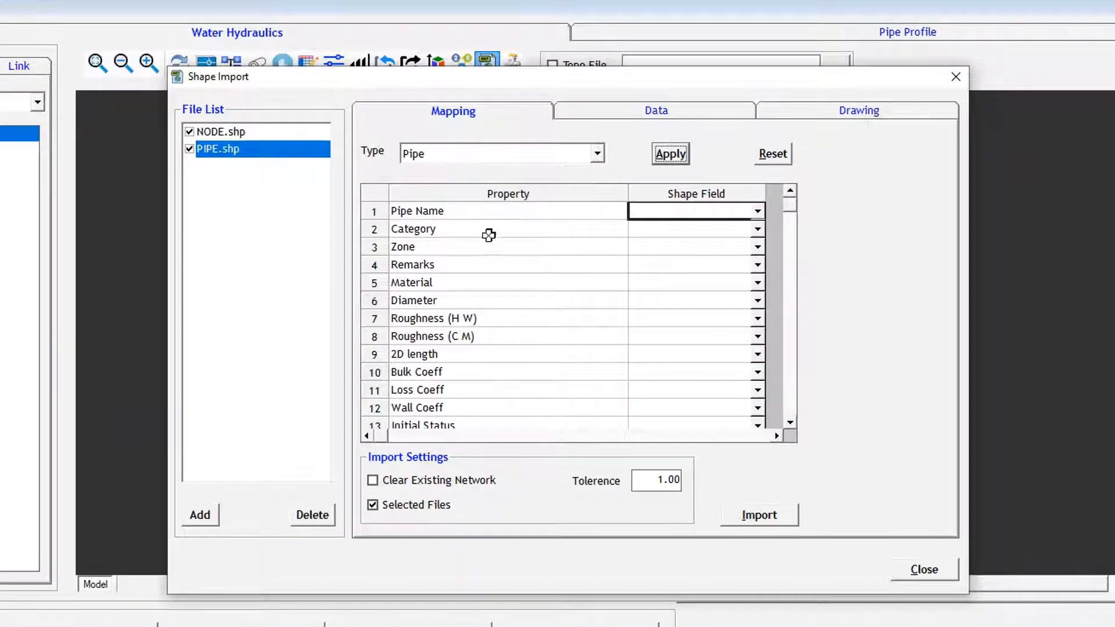
Map the pipe Category property to the START_ID shape field.
scroll(677, 293, "down", 1)
scroll(722, 258, "up", 1)
left_click(758, 230)
left_click(672, 290)
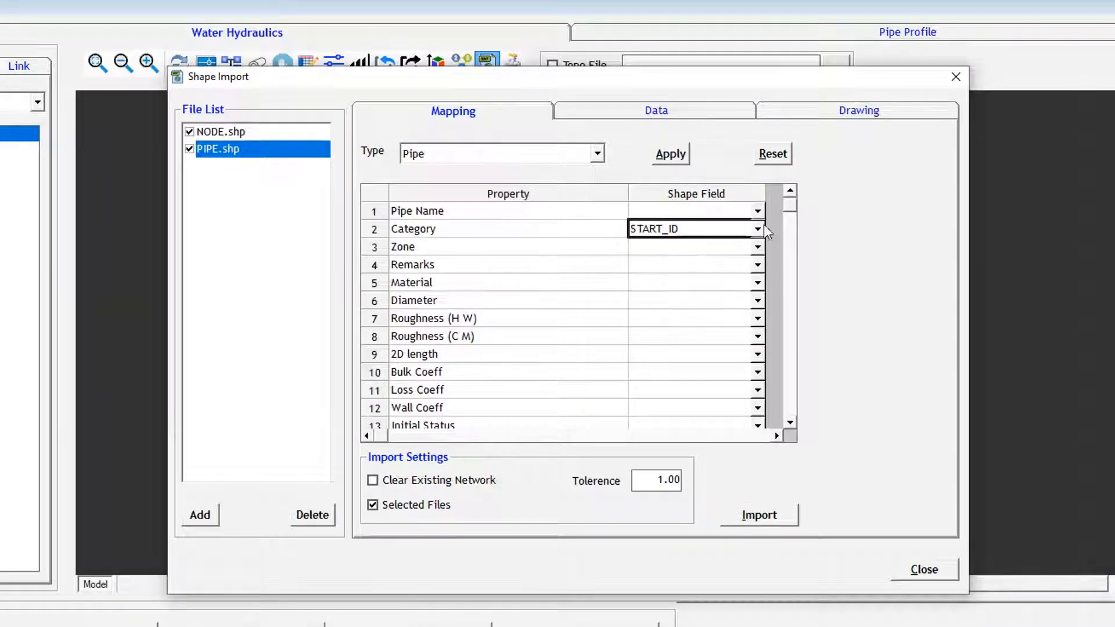
Return to the NODE.shp mapping and import the checked shape files.
left_click(241, 133)
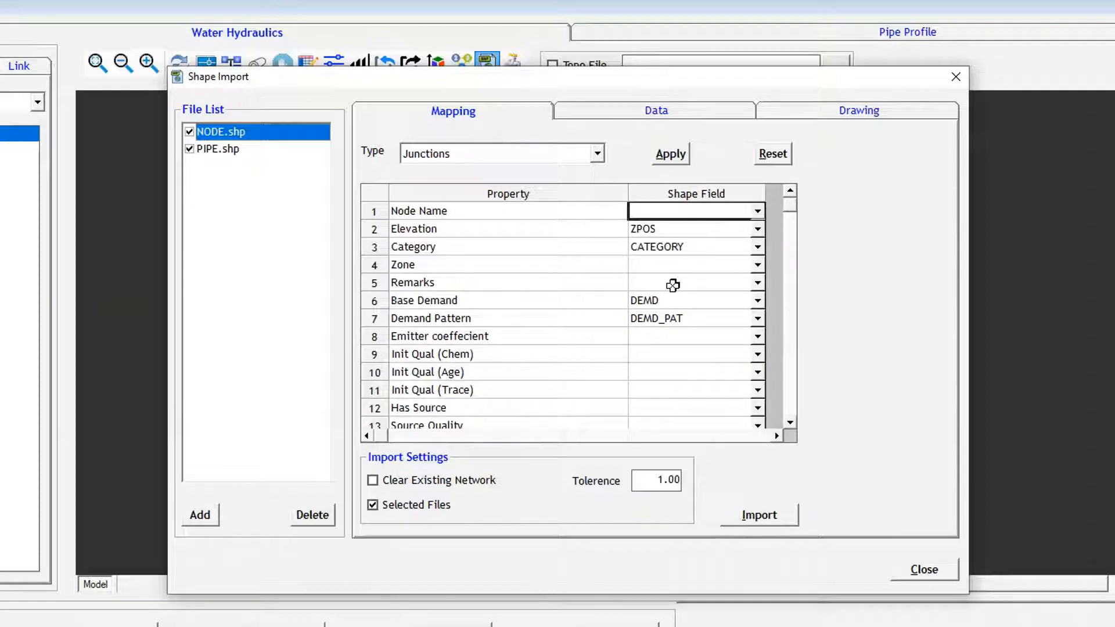
left_click_drag(641, 473, 688, 474)
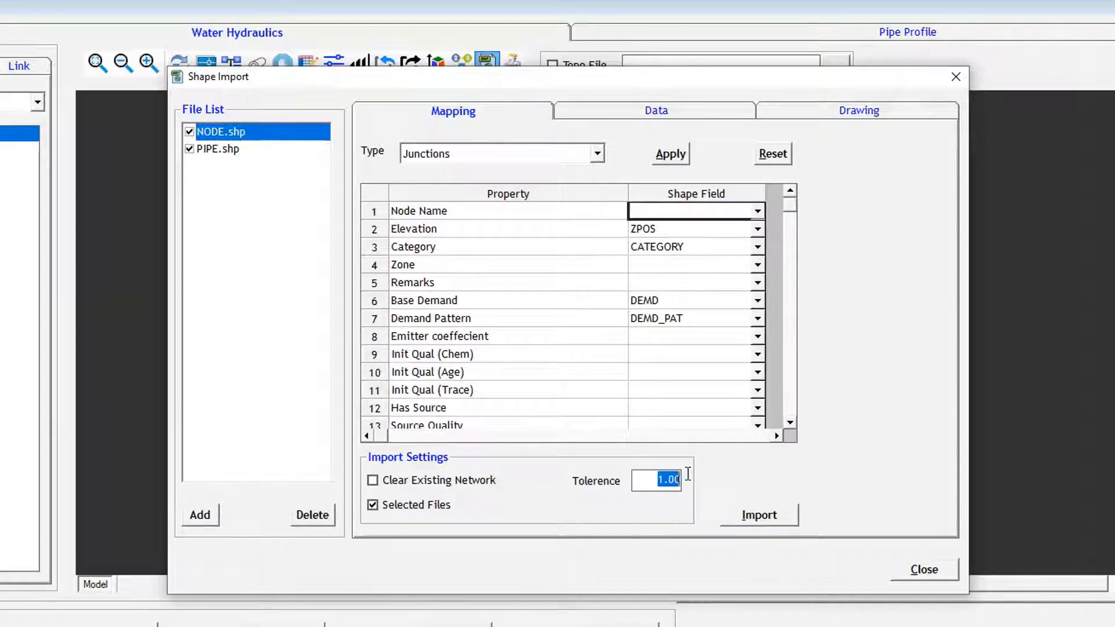
left_click(776, 517)
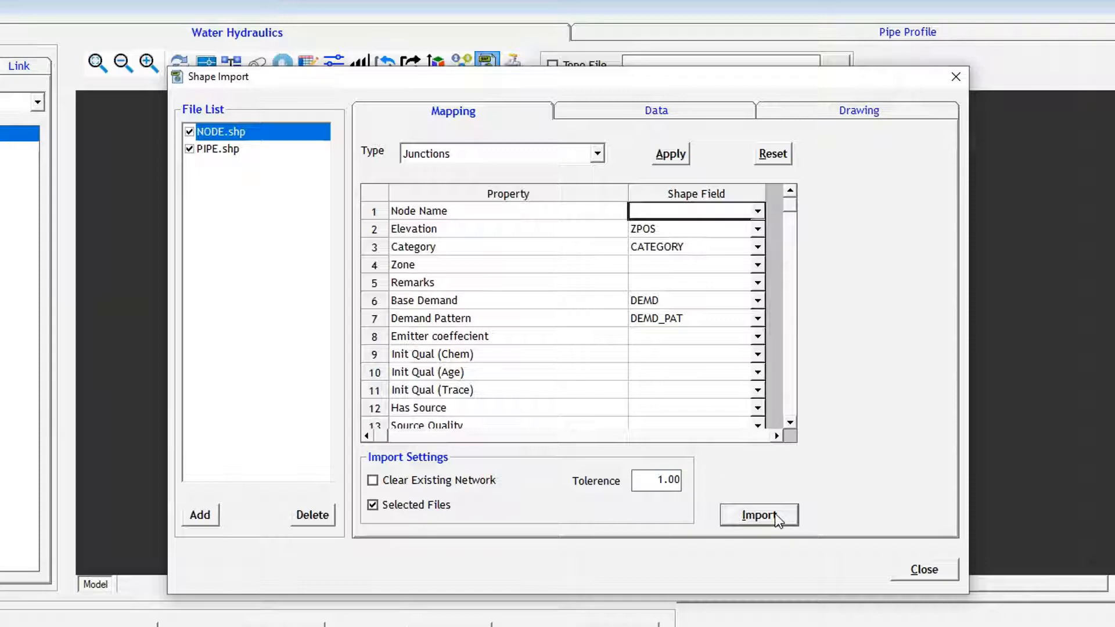
key("Return")
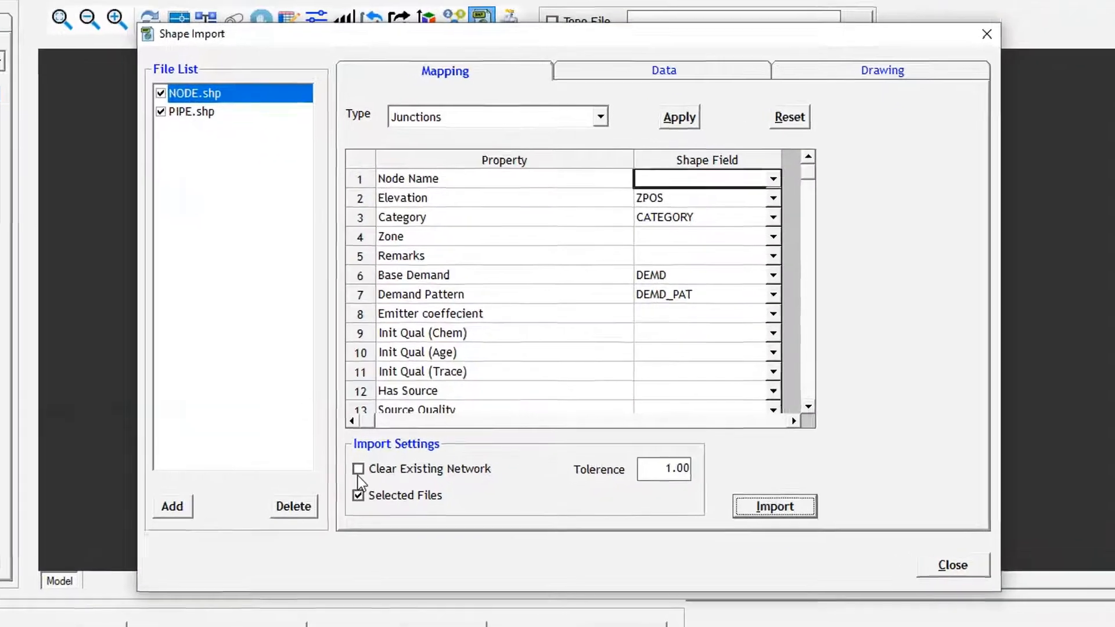
left_click(420, 482)
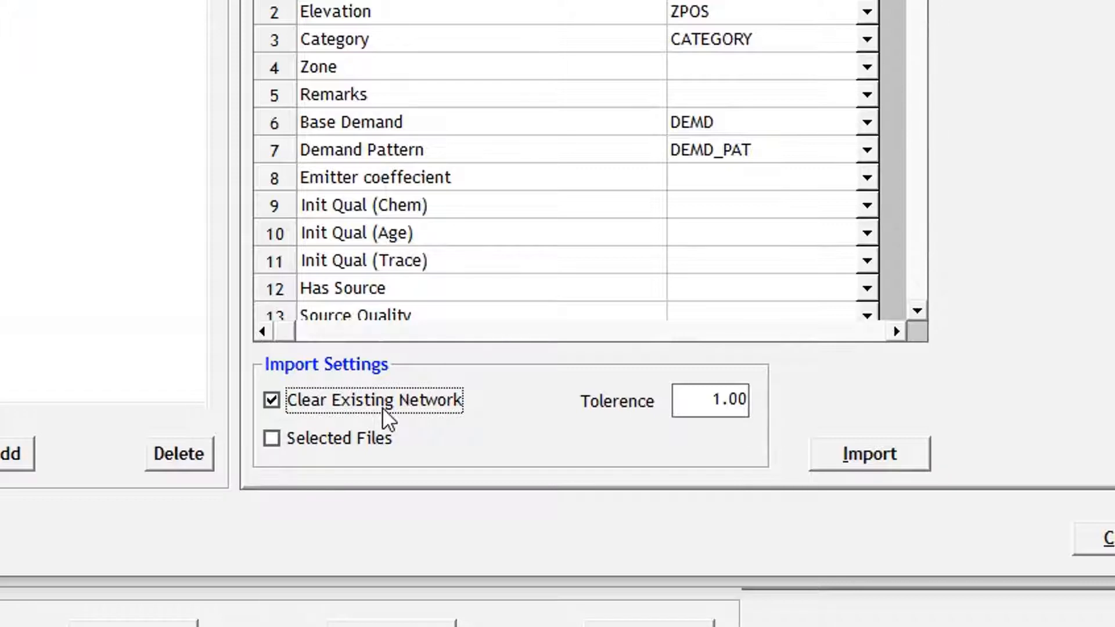
left_click(270, 404)
left_click(275, 439)
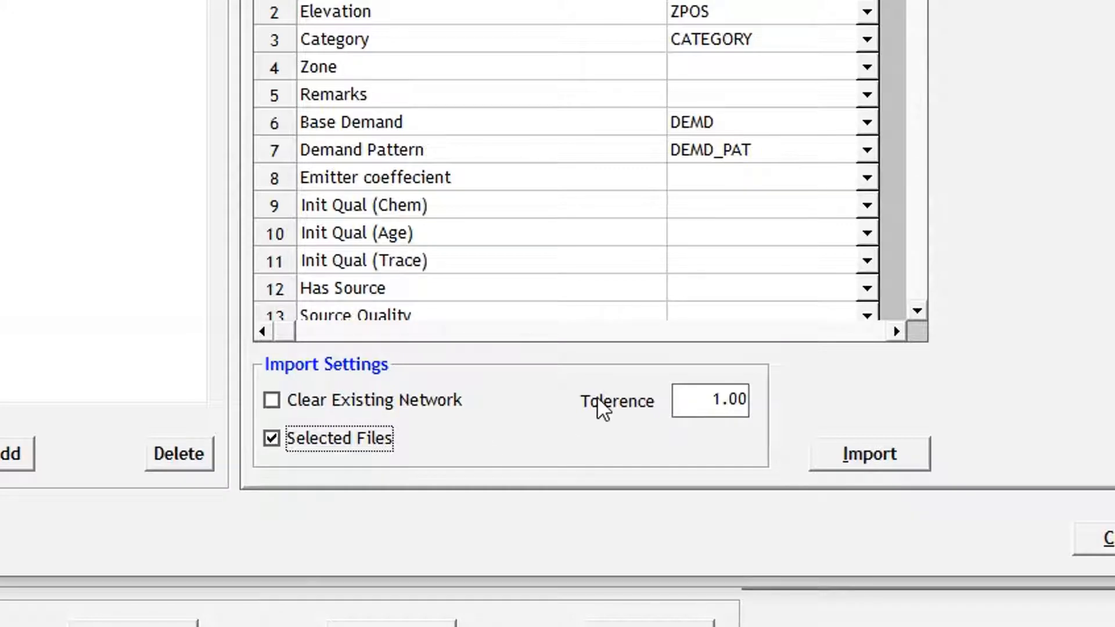
Import the selected node and pipe files again with a tolerance of 1.00 and close the shape import.
left_click_drag(718, 400, 751, 399)
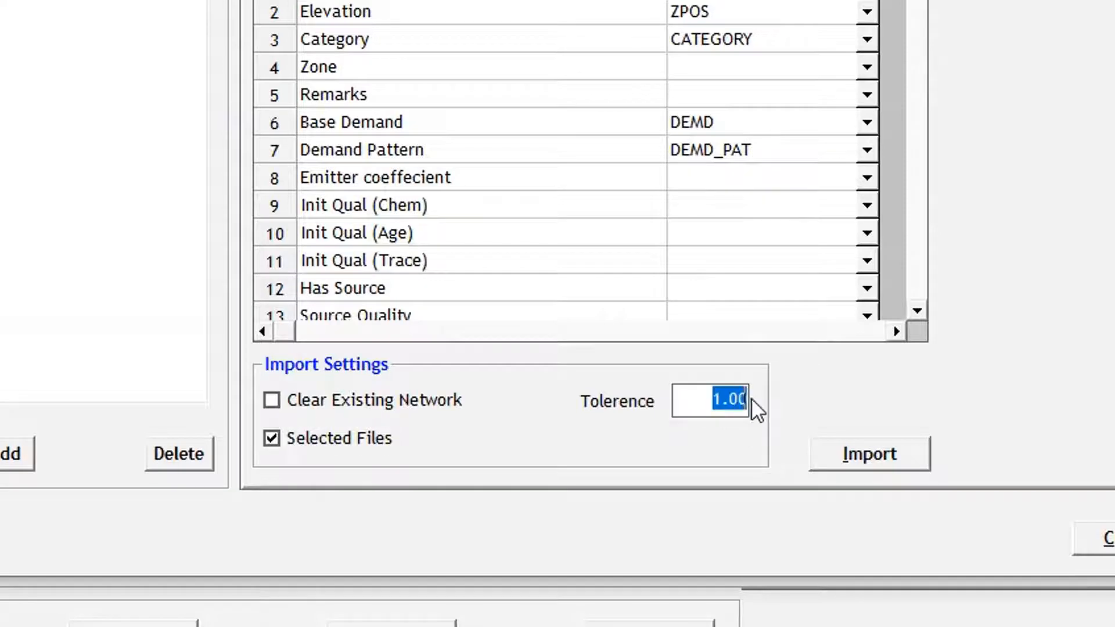
left_click(700, 411)
left_click(884, 454)
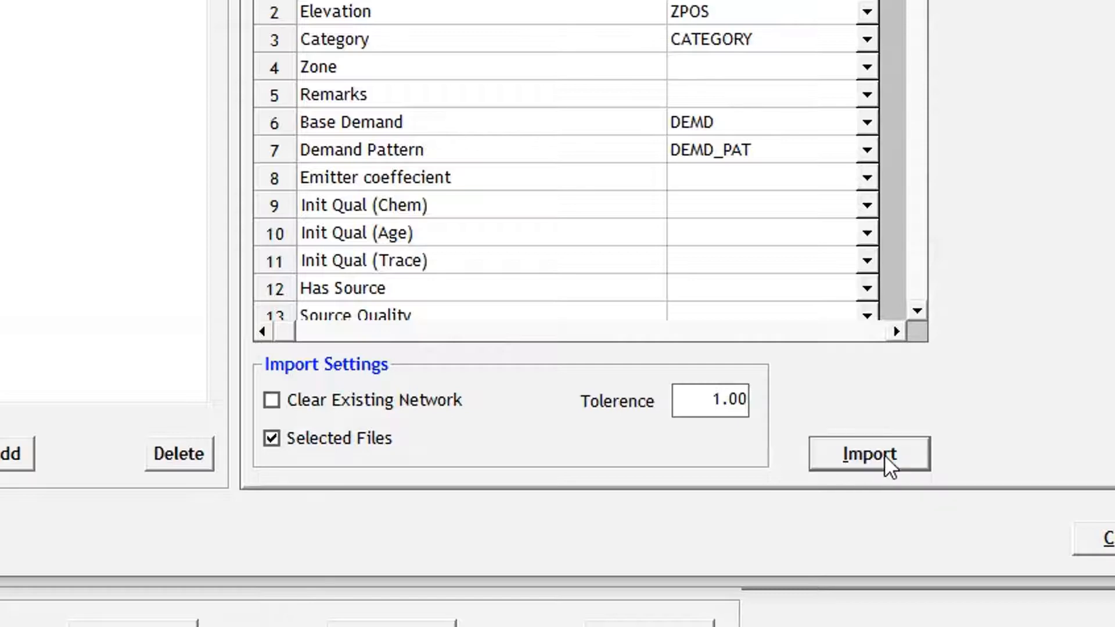
key("Return")
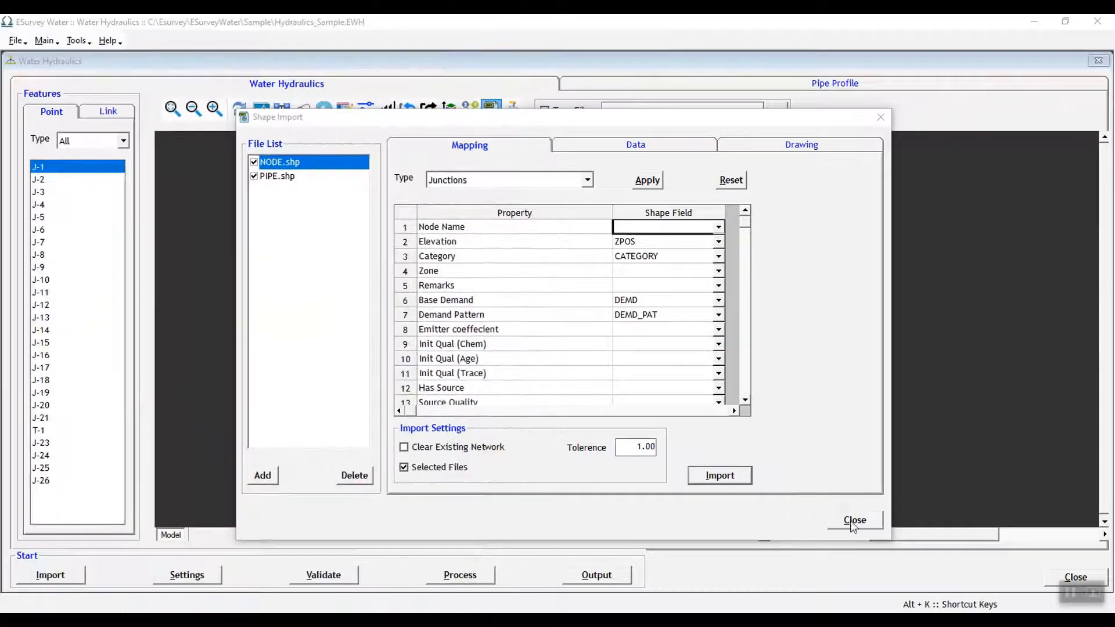
left_click(855, 521)
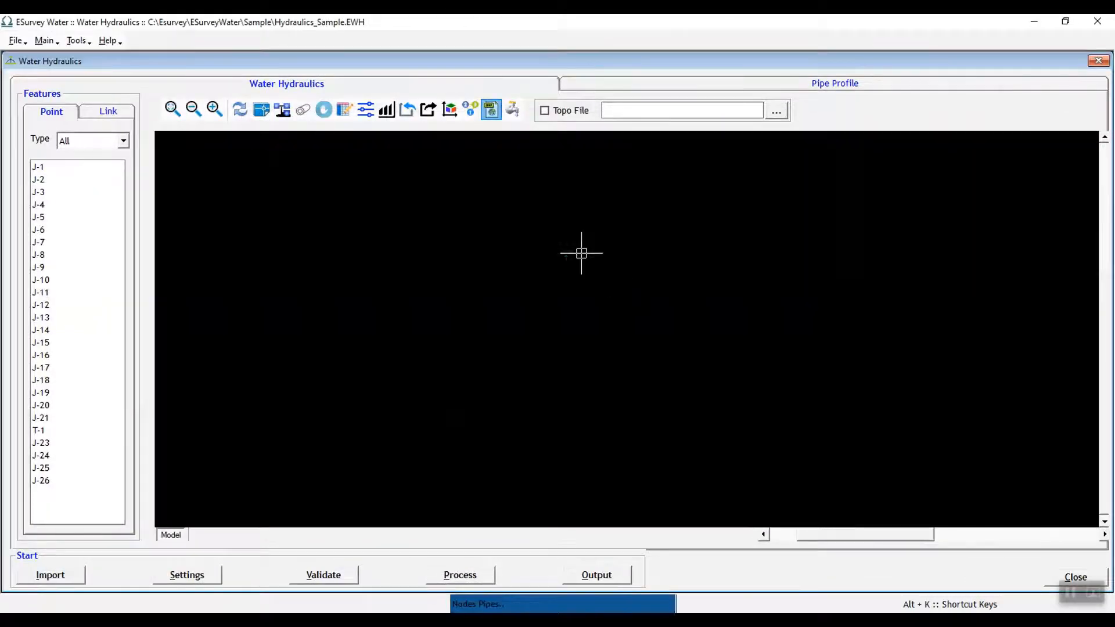
Examine the imported network of nodes and pipes in the drawing, both in detail and as a whole.
scroll(662, 266, "up", 3)
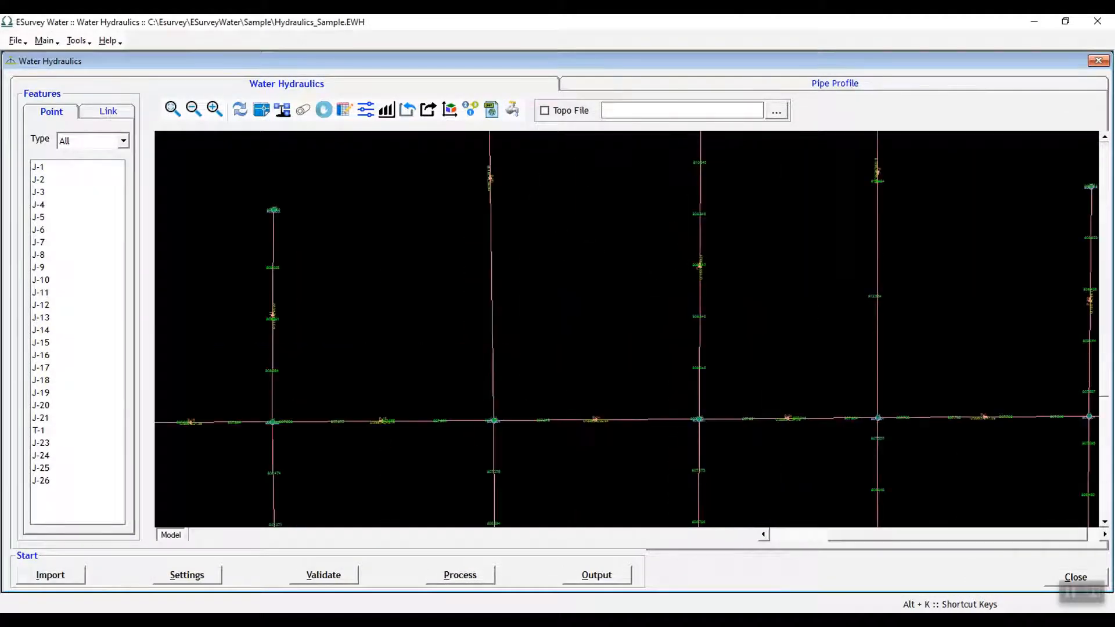
scroll(613, 254, "down", 8)
scroll(632, 234, "up", 4)
scroll(638, 242, "down", 4)
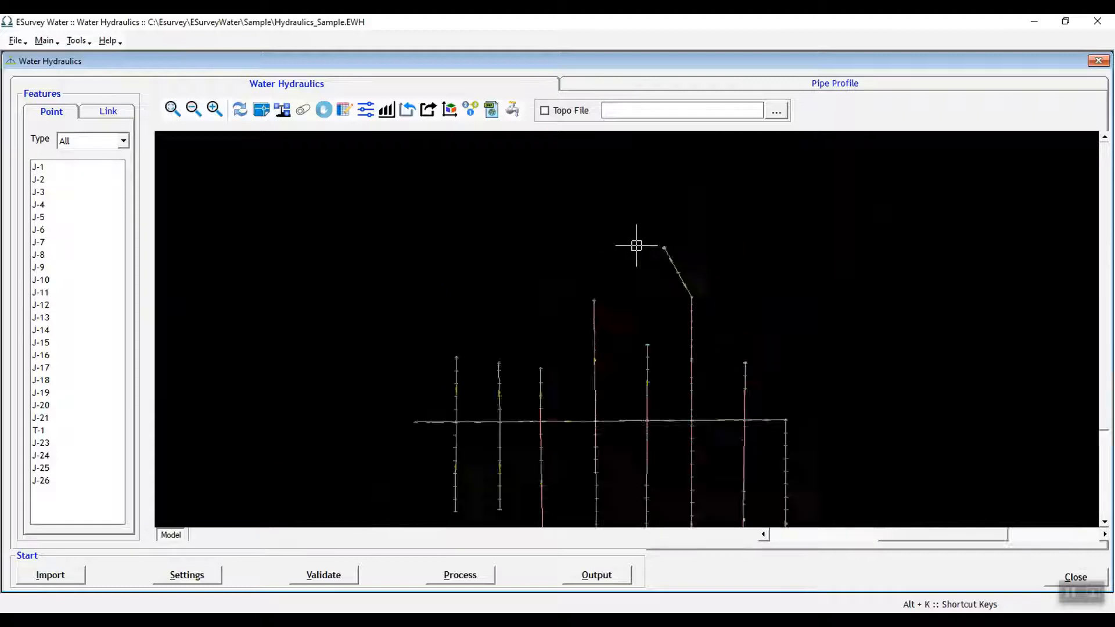
scroll(643, 294, "up", 3)
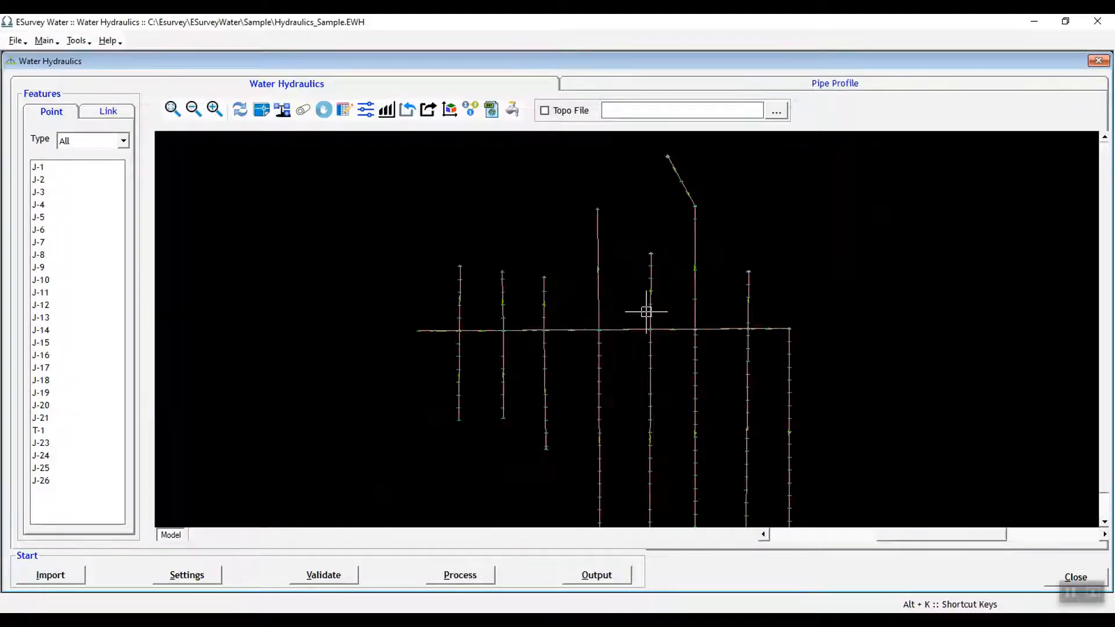
Open the project settings and view the Patterns and Curves page of the hydraulic settings.
left_click(206, 578)
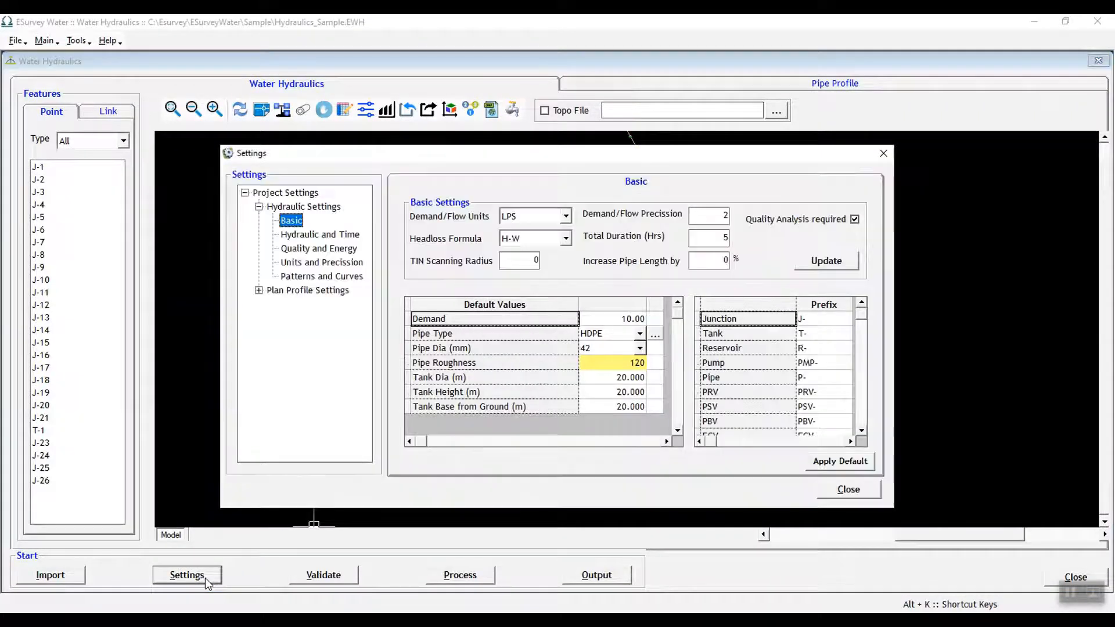
left_click(310, 278)
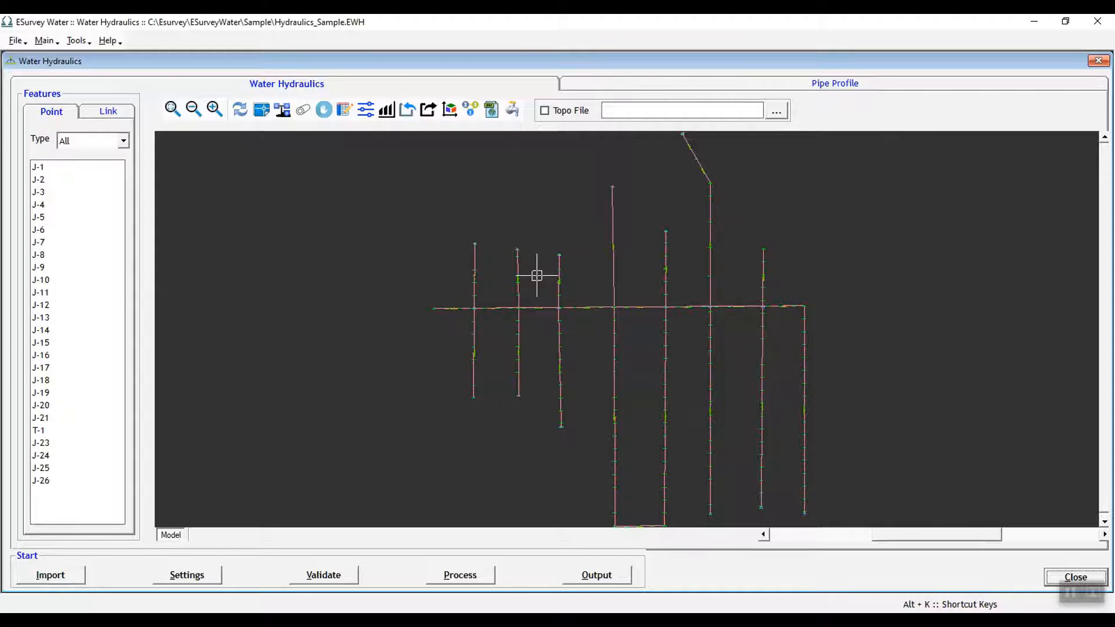
Open the bulk edit table for the network's junctions from the drawing.
right_click(392, 214)
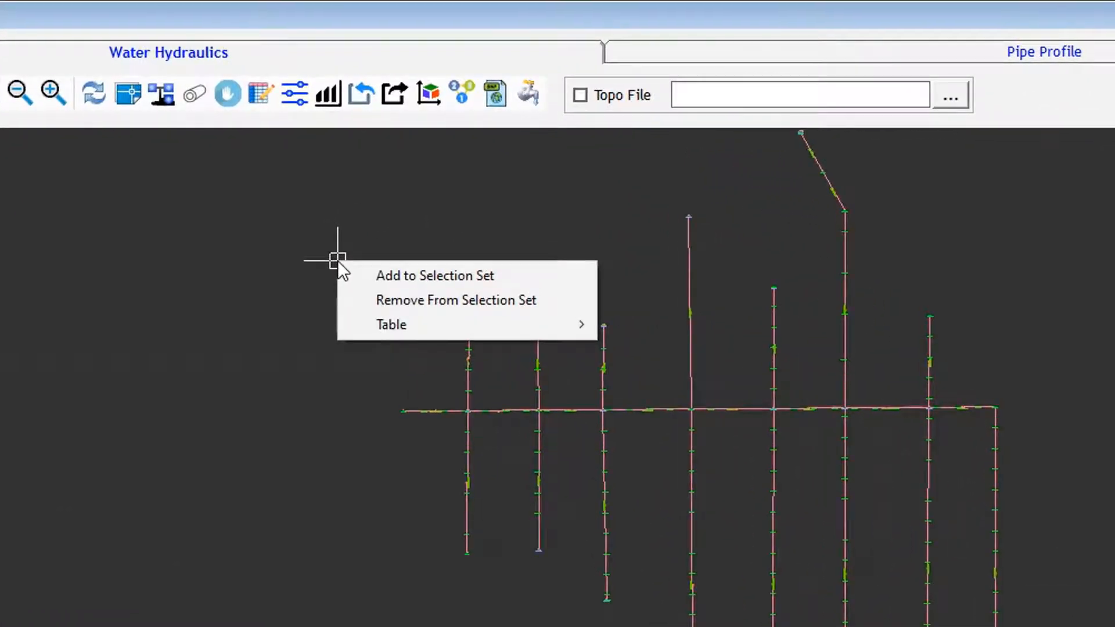
mouse_move(385, 323)
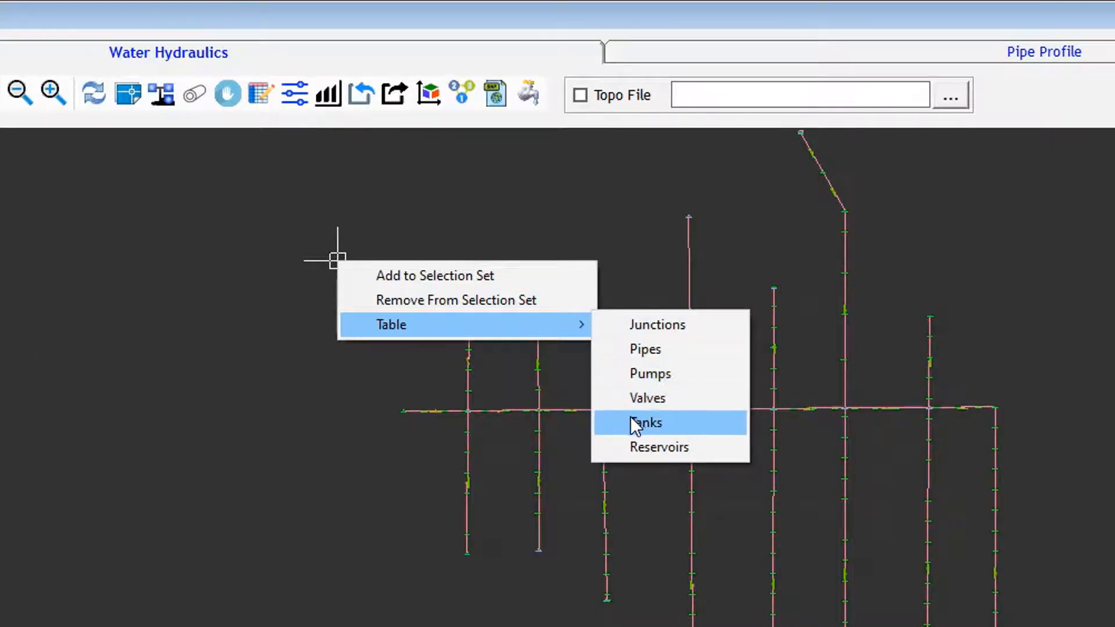
left_click(656, 326)
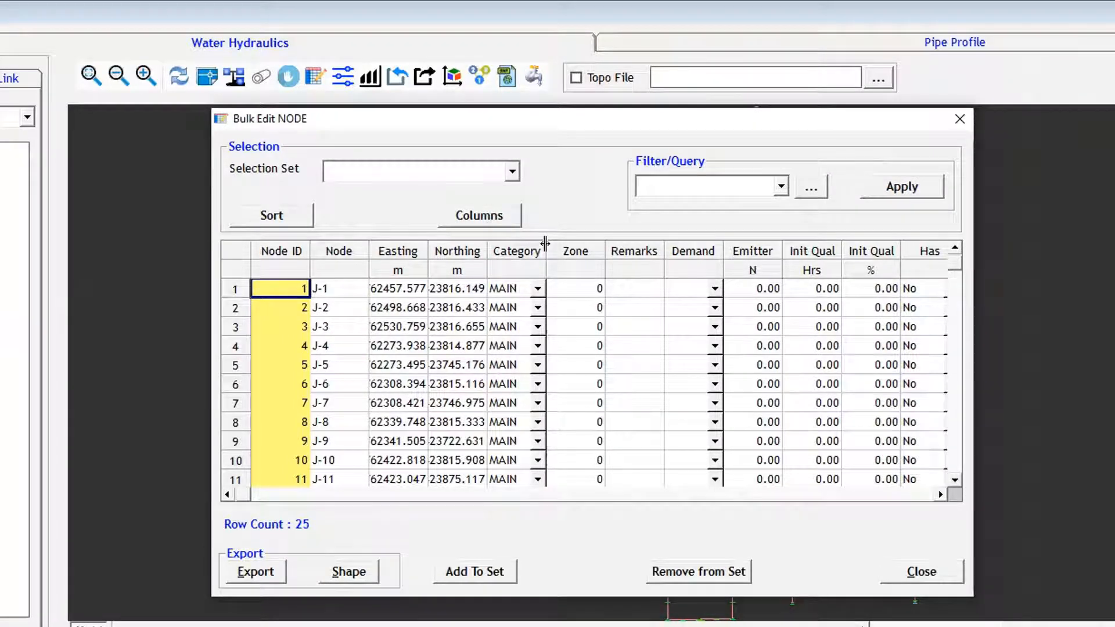
Remove the Head and Quality (Chem) columns from the node table's selected columns and apply the column selection.
left_click(489, 220)
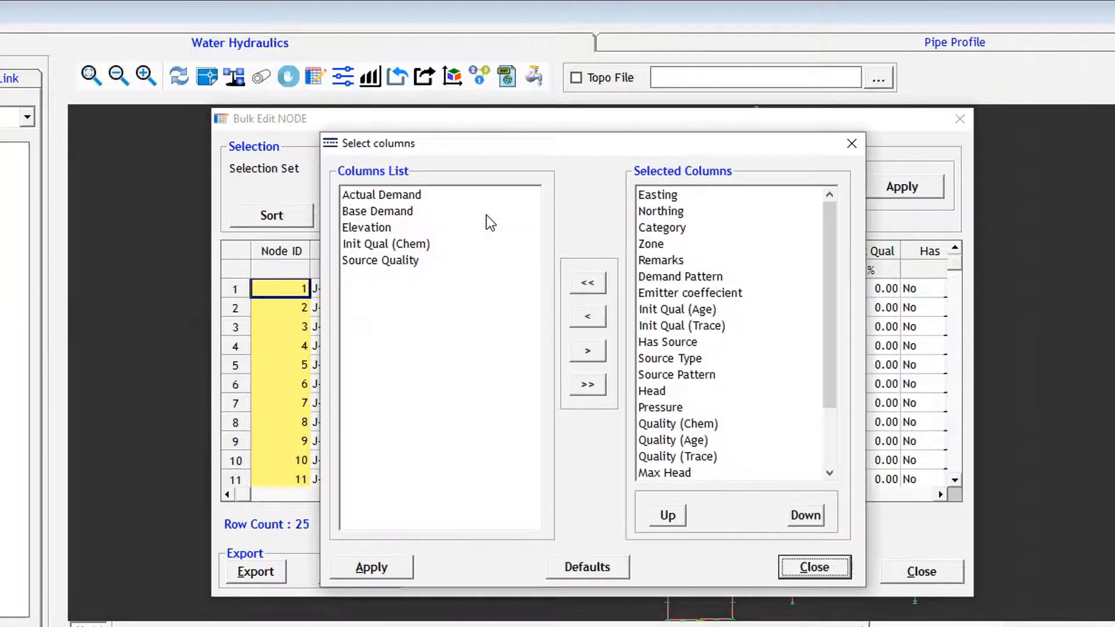
left_click(660, 398)
left_click(588, 317)
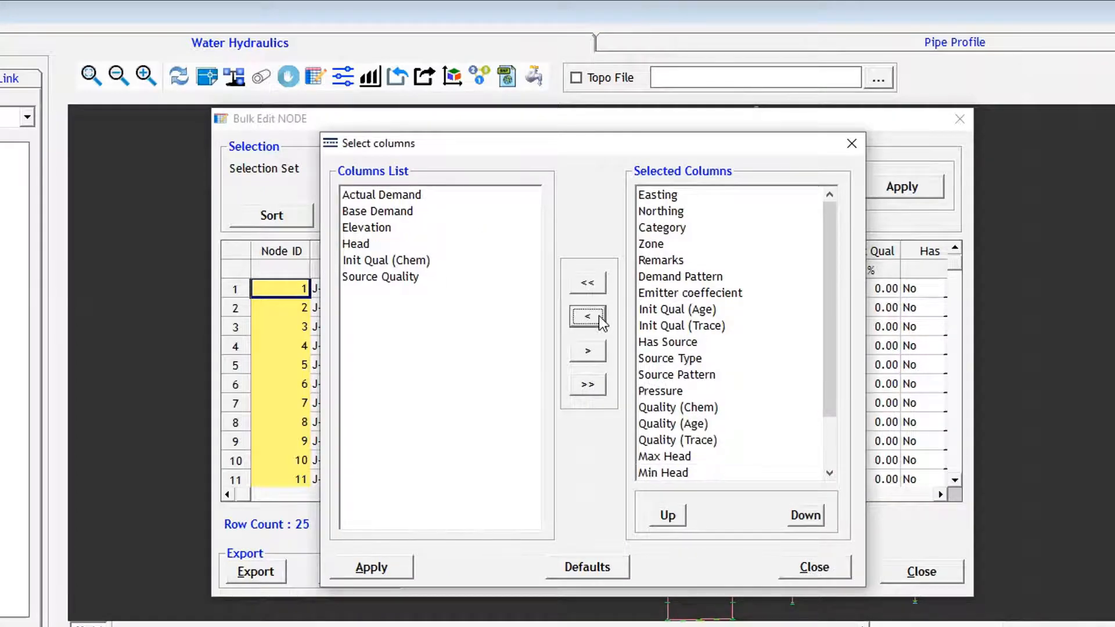
left_click(677, 409)
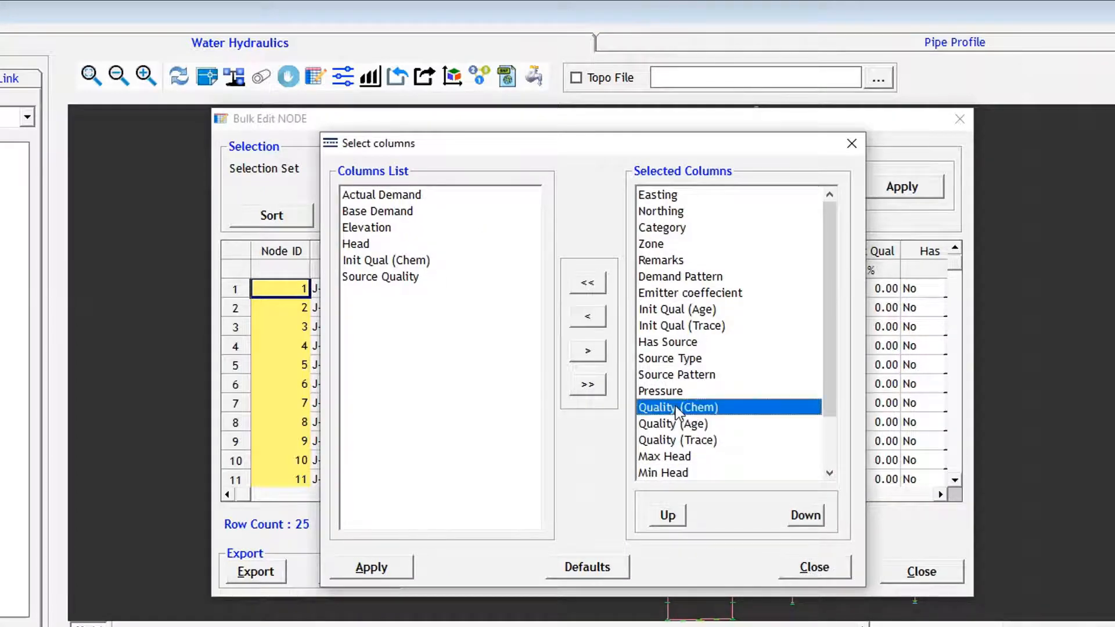
left_click(602, 319)
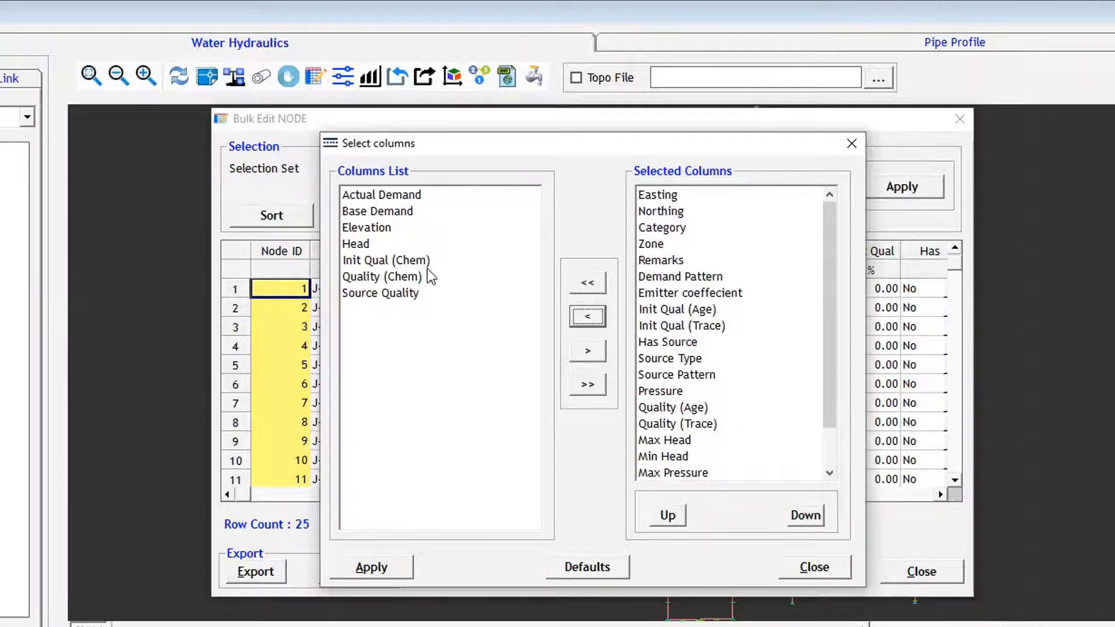
left_click(395, 568)
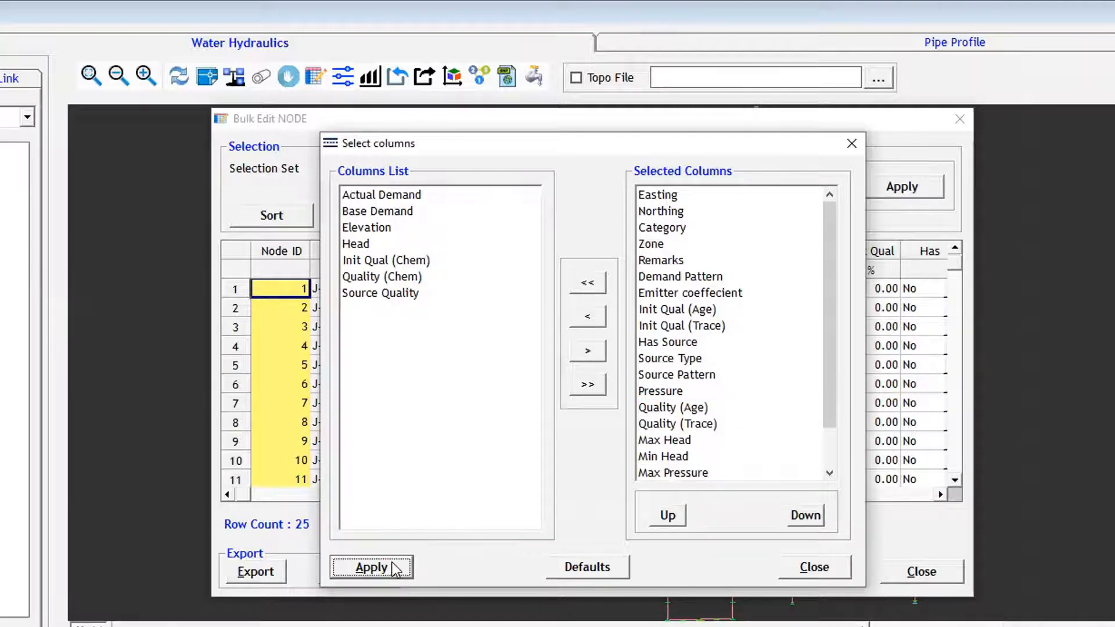
left_click(802, 568)
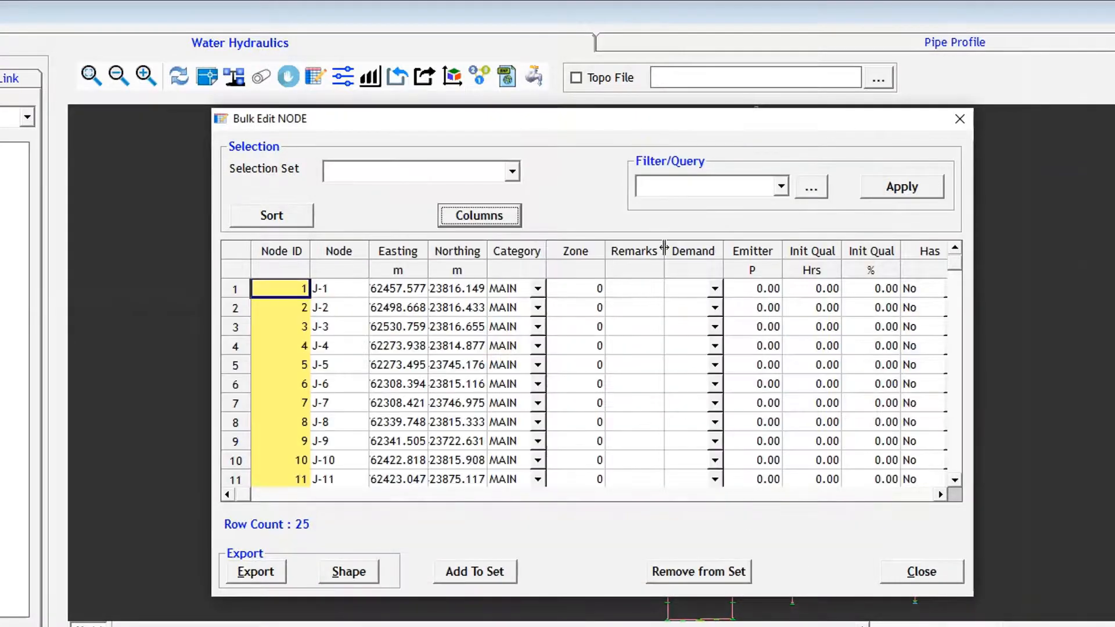
Export the node table as a shape file named Node in the Shape Export folder on the Desktop.
left_click(351, 572)
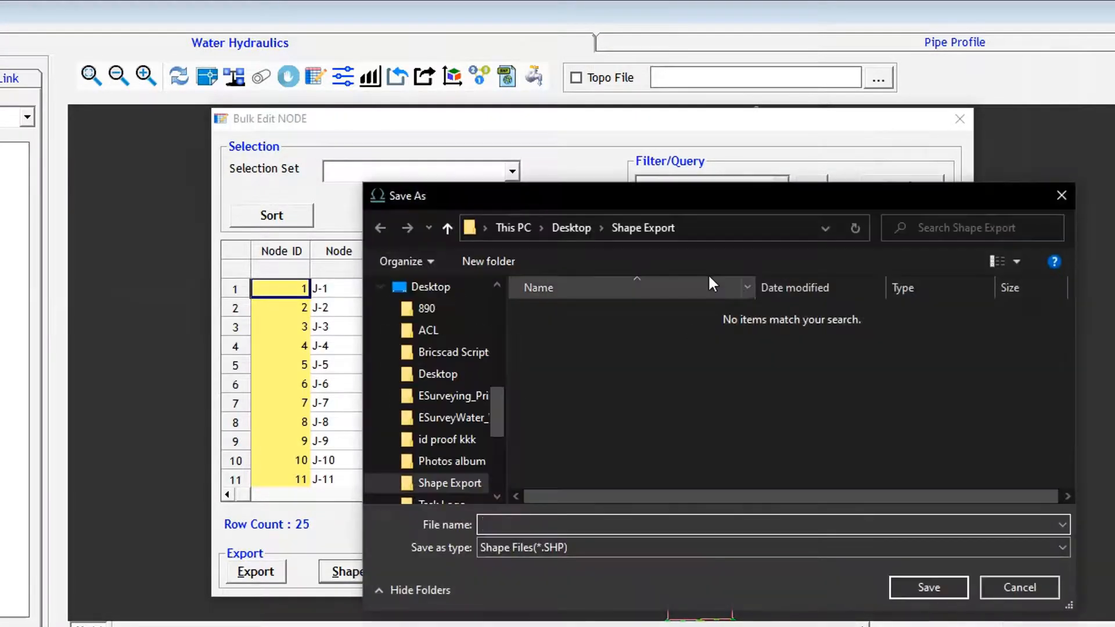
type("Node")
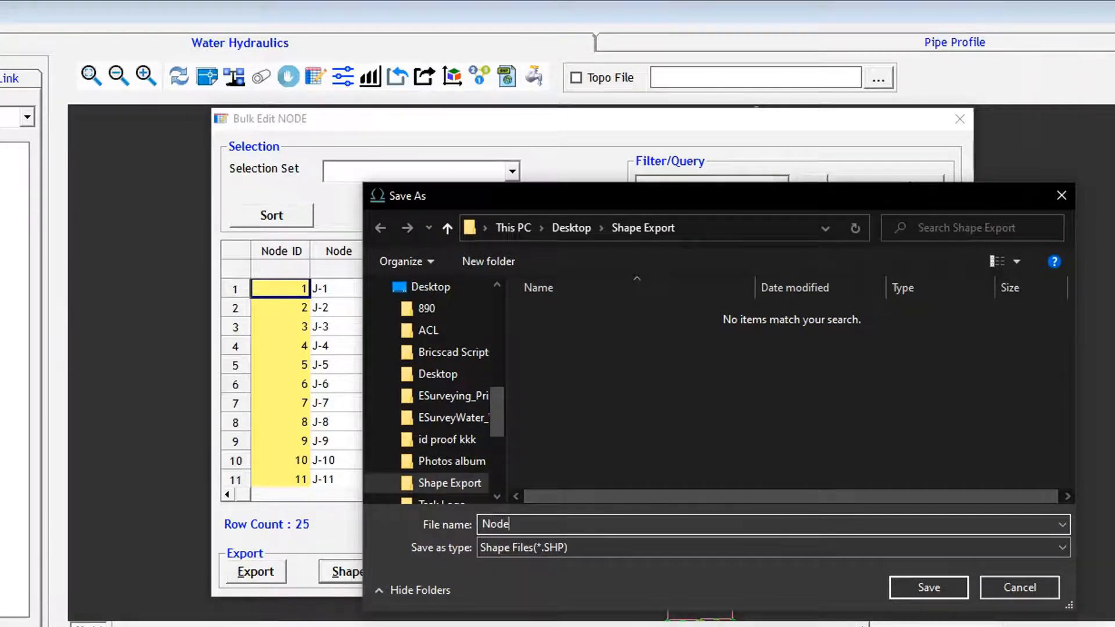
left_click(926, 586)
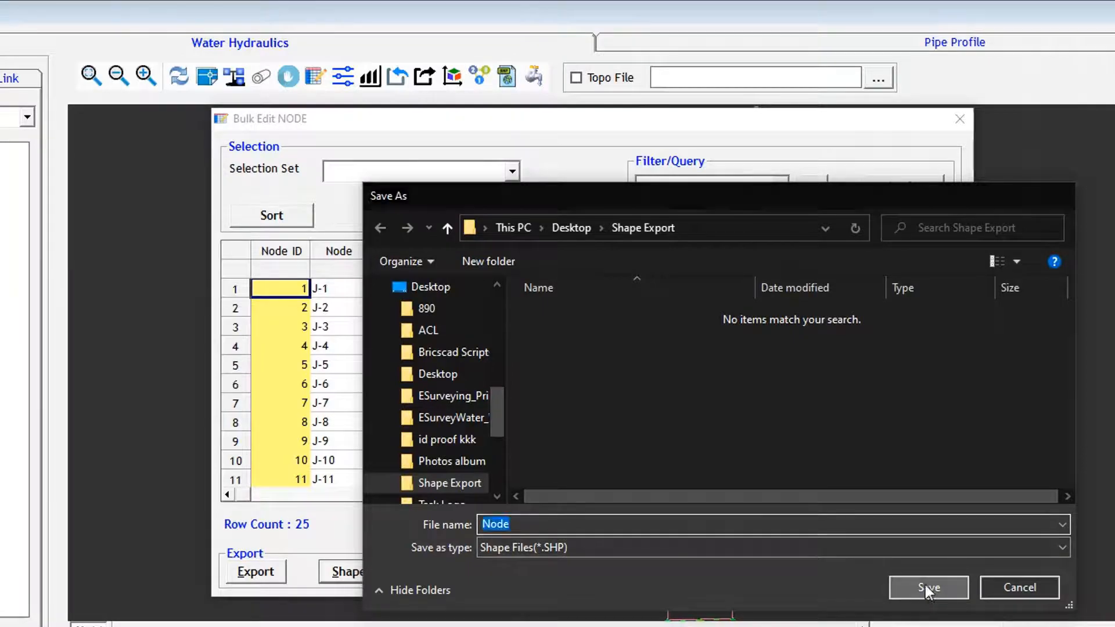
left_click(610, 405)
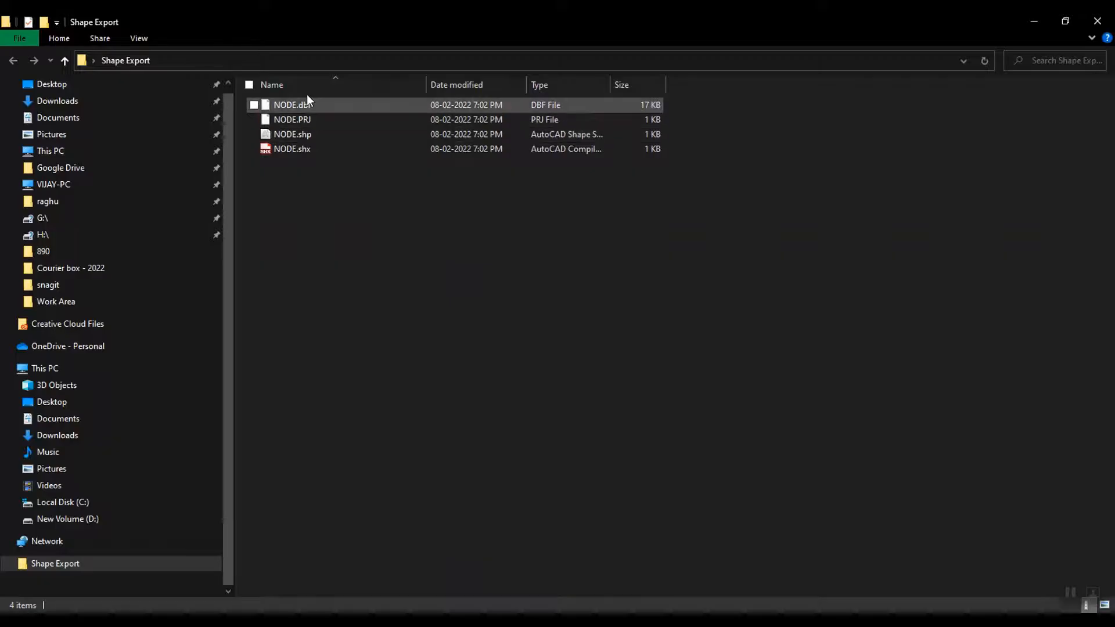